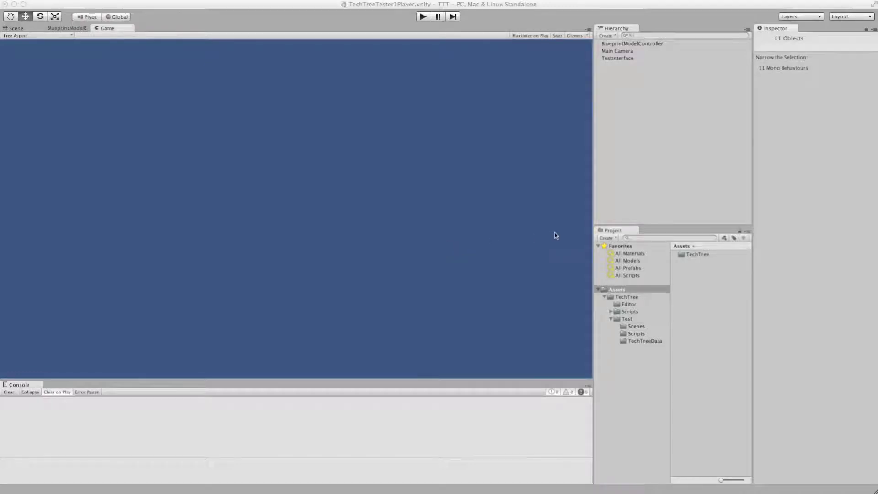
Collapse the TechTree folder and list its contents: Editor, README, Scripts and Test.
{"action": "left_click", "coordinate": [605, 297]}
{"action": "left_click", "coordinate": [610, 297]}
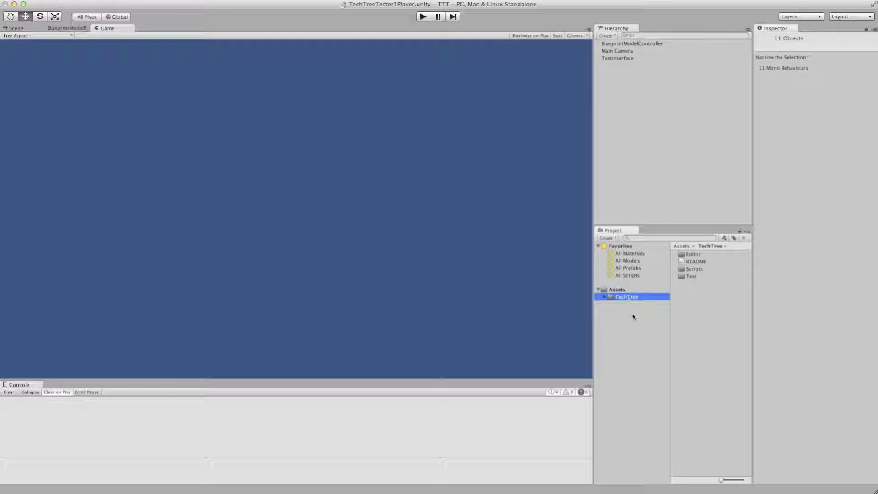
Create a New TechTree Model asset in the top-level Assets folder.
{"action": "left_click", "coordinate": [611, 290]}
{"action": "left_click", "coordinate": [686, 292]}
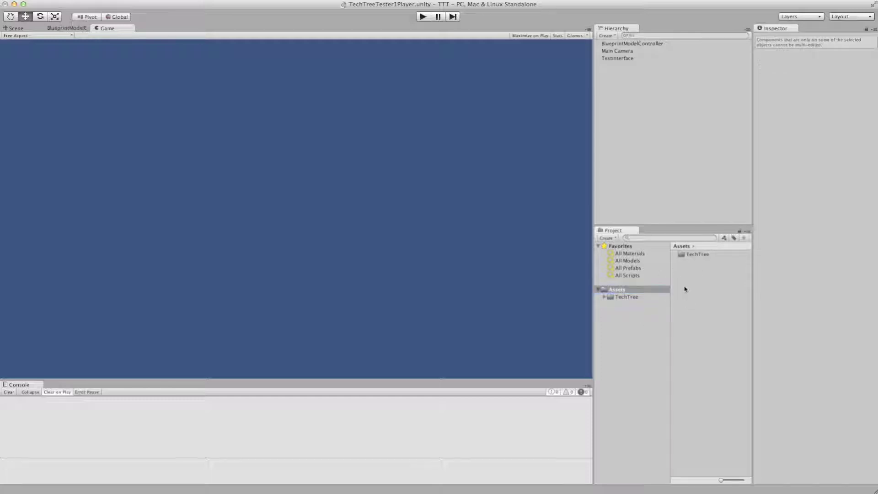
{"action": "right_click", "coordinate": [690, 278]}
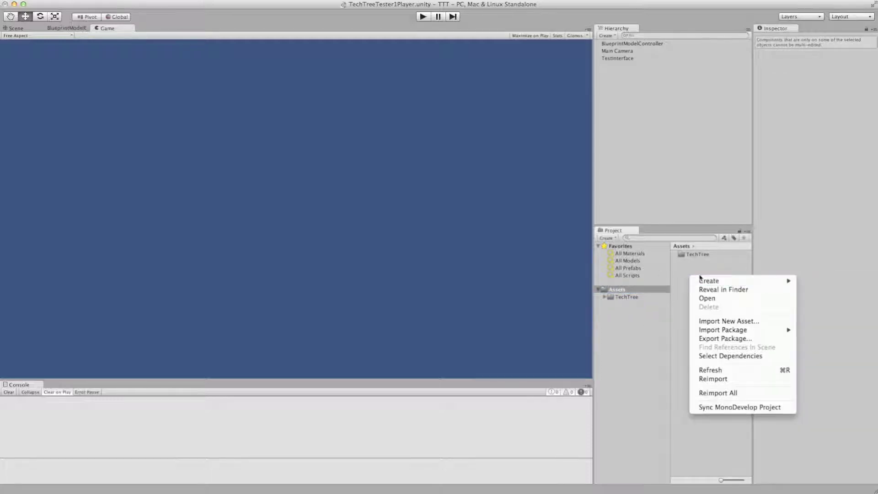
{"action": "mouse_move", "coordinate": [737, 281]}
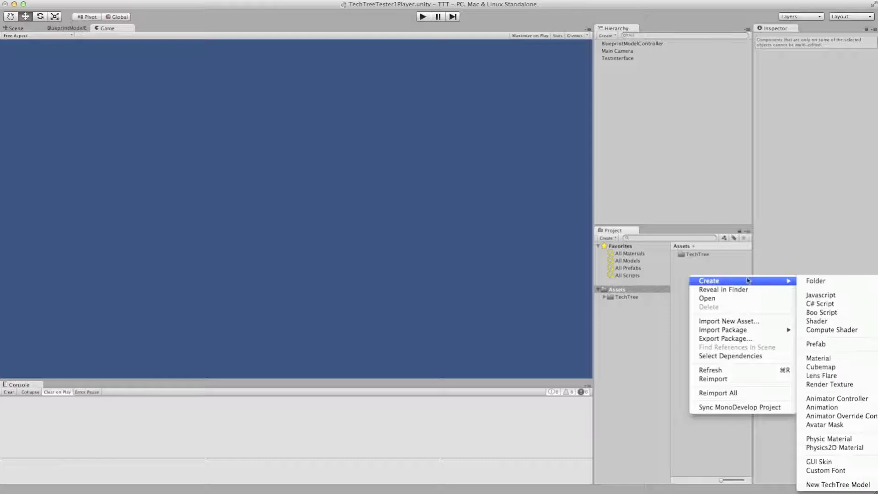
{"action": "left_click", "coordinate": [827, 484]}
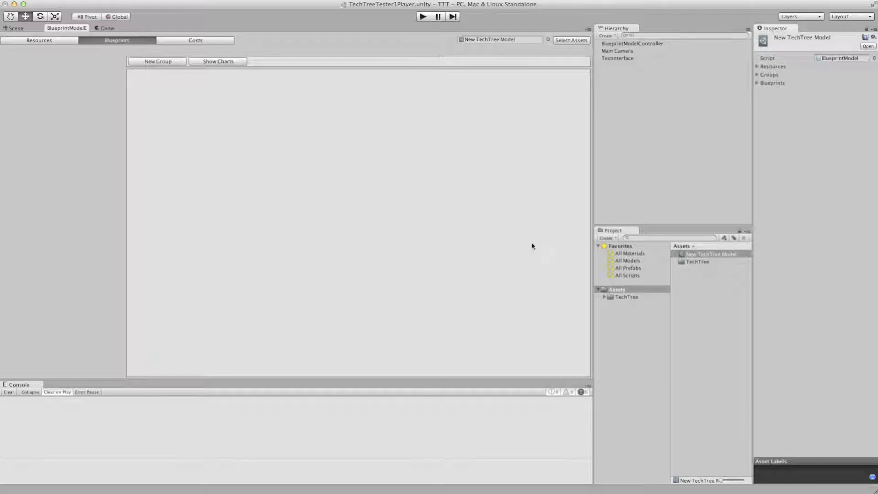
Make a TechTreeData folder, move the New TechTree Model into it, and open it.
{"action": "right_click", "coordinate": [700, 286]}
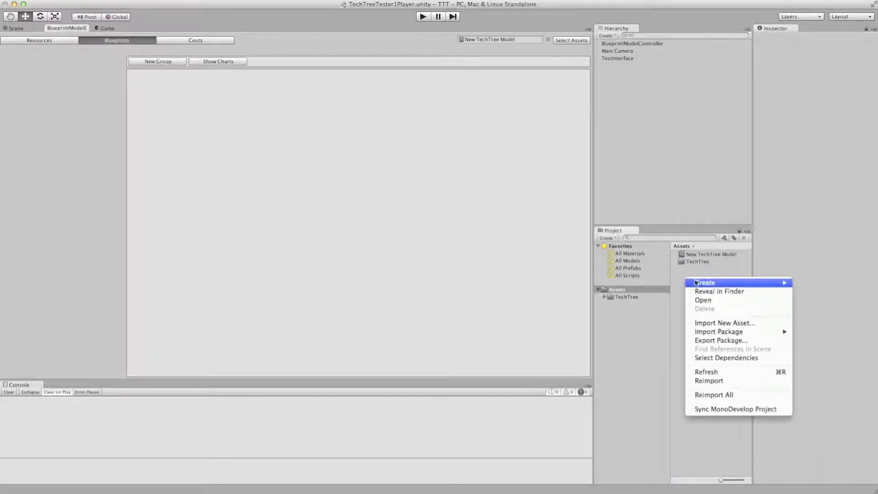
{"action": "mouse_move", "coordinate": [696, 283]}
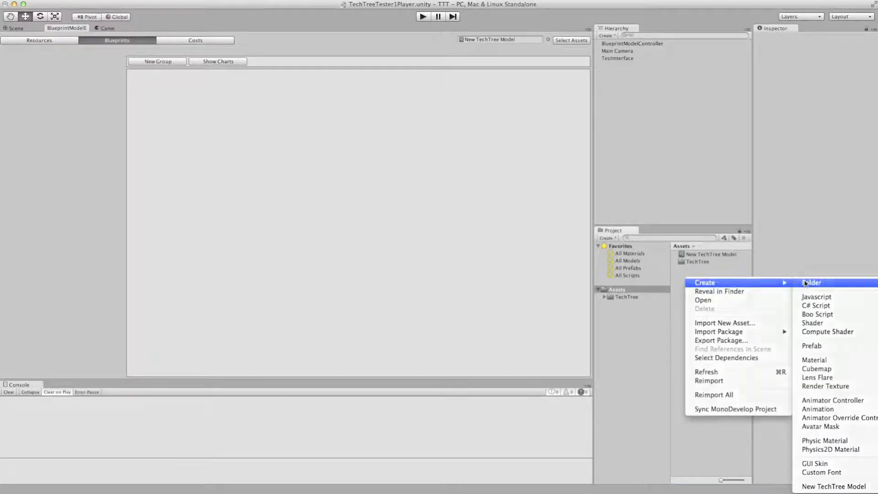
{"action": "left_click", "coordinate": [801, 283]}
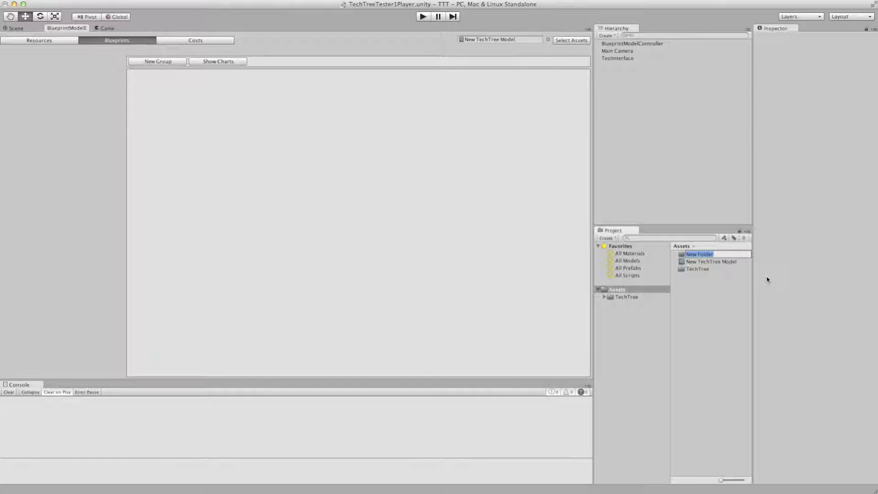
{"action": "type", "text": "TechTreeData"}
{"action": "key", "text": "Return"}
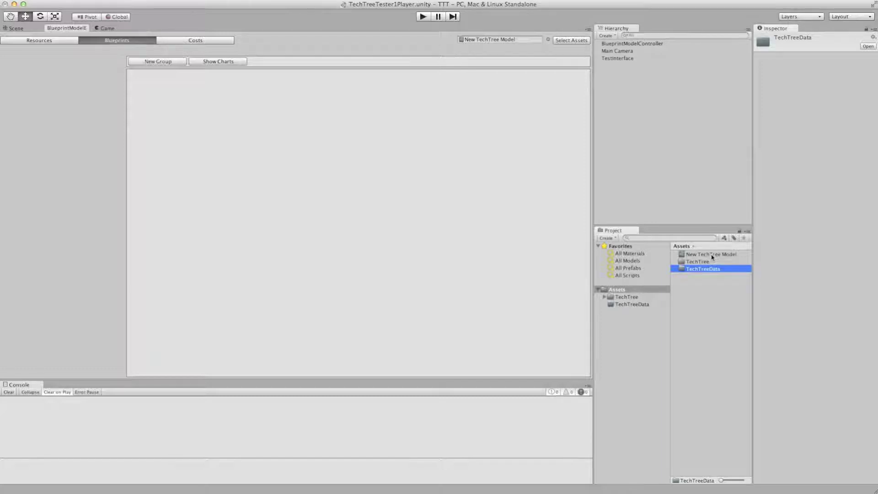
{"action": "mouse_move", "coordinate": [711, 257]}
{"action": "left_mouse_down"}
{"action": "mouse_move", "coordinate": [702, 256]}
{"action": "mouse_move", "coordinate": [706, 271]}
{"action": "left_mouse_up"}
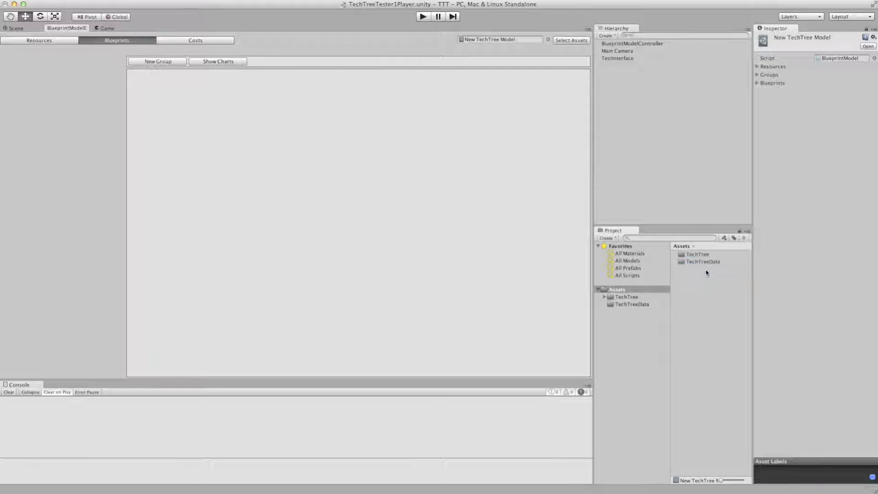
{"action": "double_click", "coordinate": [697, 261]}
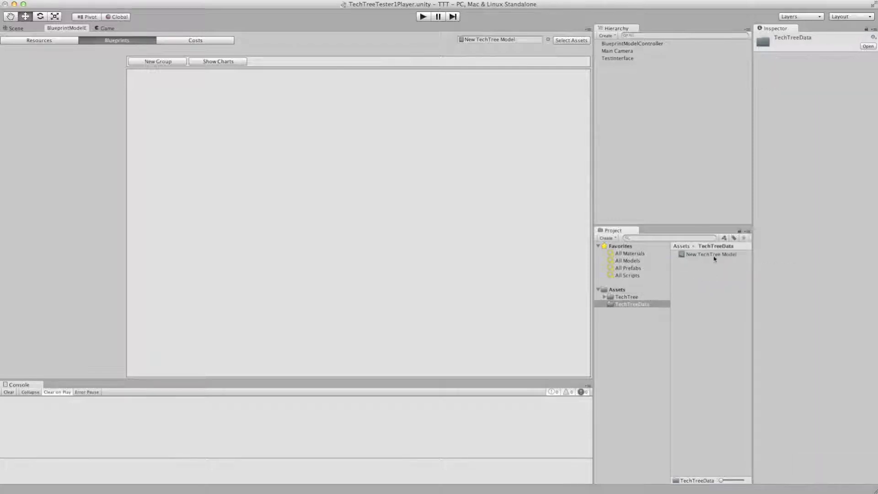
Add two resources, RP and CRD, in the model's Resources section, removing an extra row.
{"action": "left_click", "coordinate": [36, 41]}
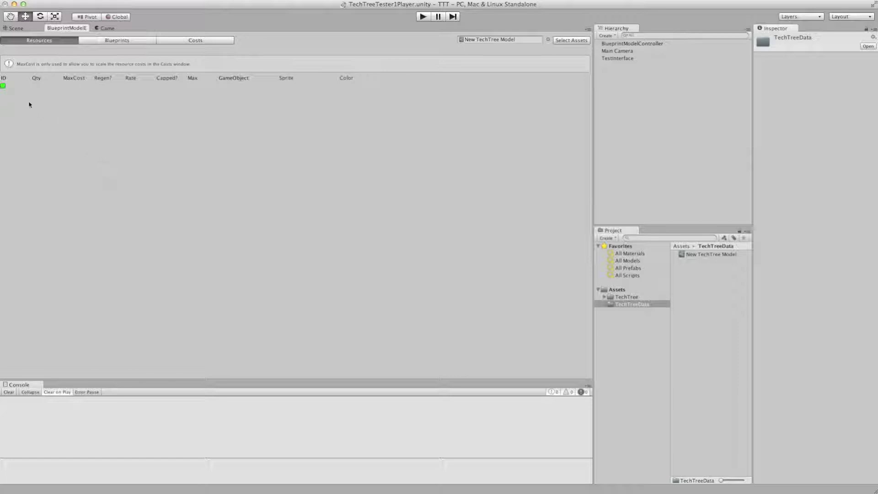
{"action": "left_click", "coordinate": [3, 86]}
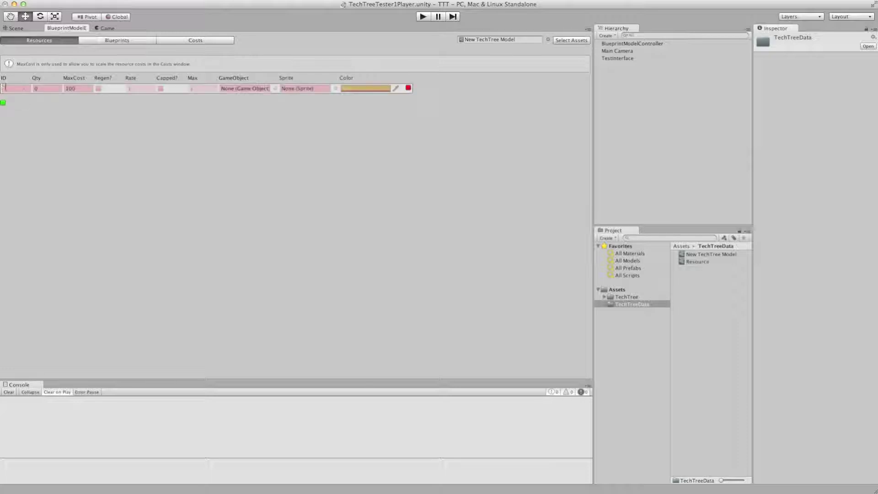
{"action": "left_click", "coordinate": [18, 88]}
{"action": "type", "text": "R"}
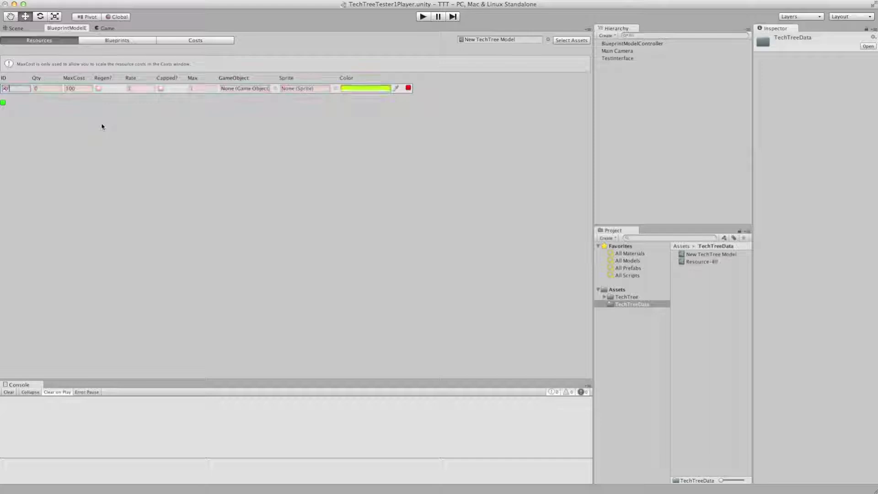
{"action": "type", "text": "P"}
{"action": "left_click", "coordinate": [3, 103]}
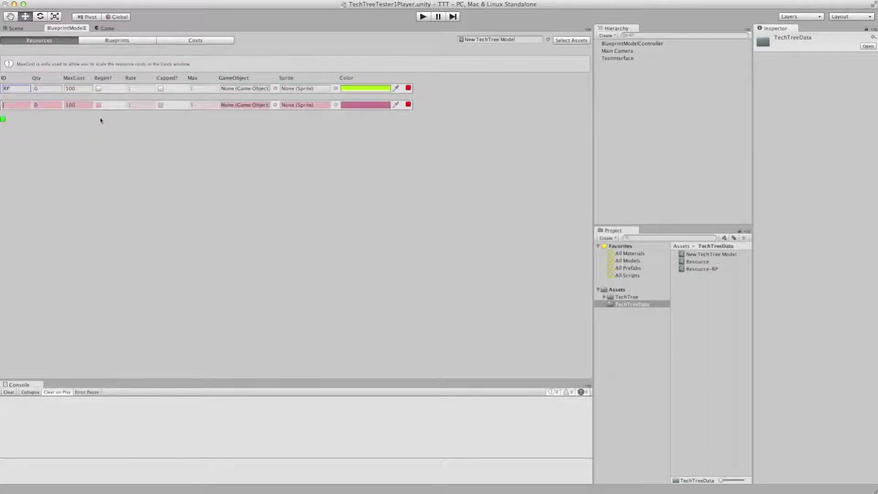
{"action": "type", "text": "USD"}
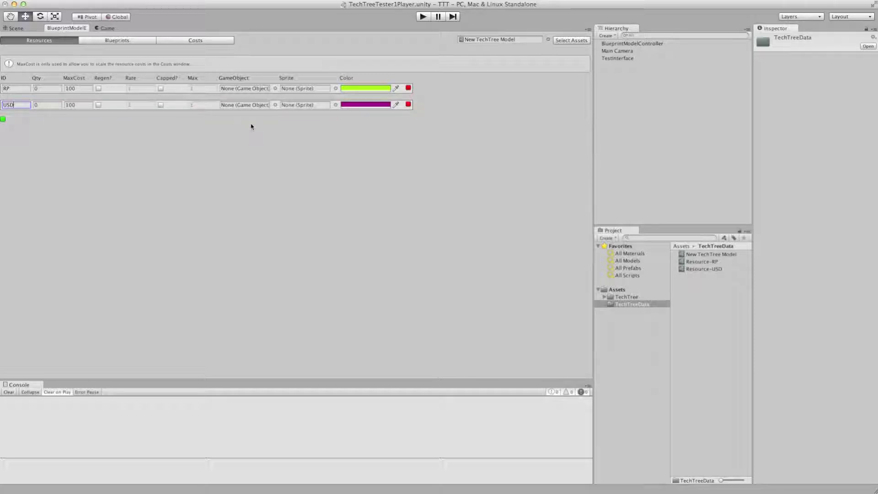
{"action": "key", "text": "BackSpace"}
{"action": "key", "text": "BackSpace"}
{"action": "key", "text": "BackSpace"}
{"action": "type", "text": "I"}
{"action": "type", "text": "RD"}
{"action": "key", "text": "Tab"}
{"action": "left_click", "coordinate": [3, 120]}
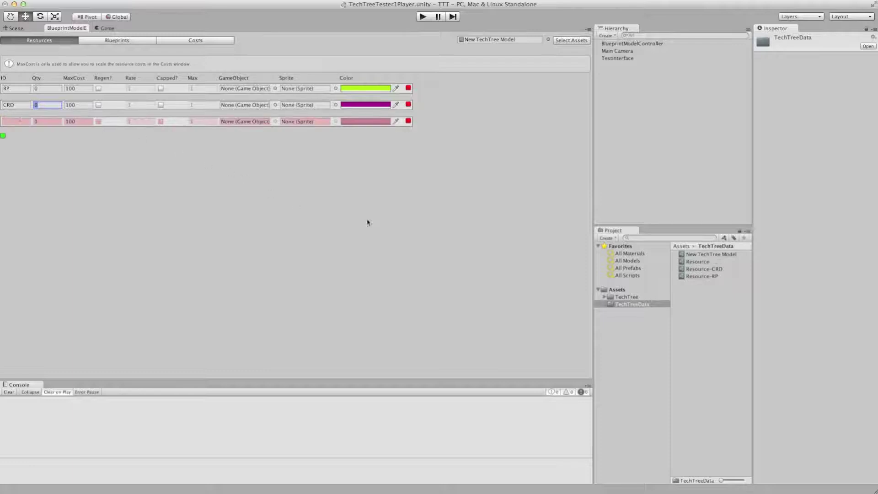
{"action": "left_click", "coordinate": [408, 121]}
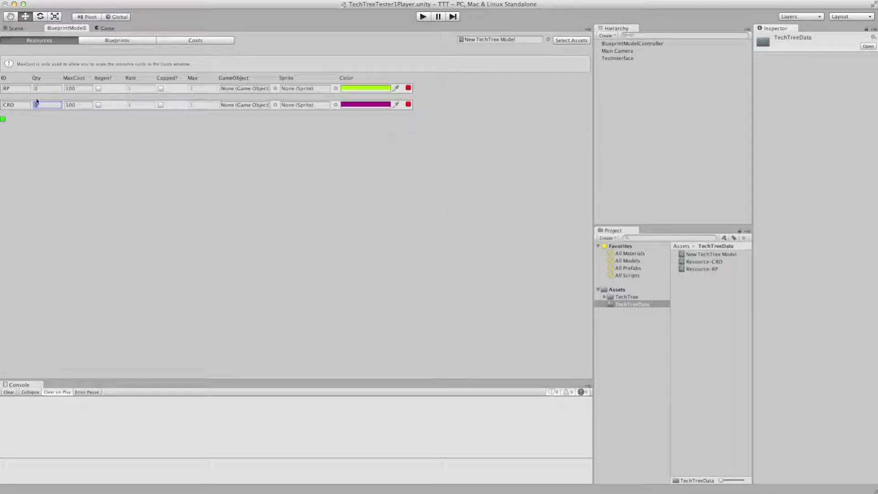
Turn on regeneration for RP and CRD at rate 10, then return to Blueprints.
{"action": "left_click", "coordinate": [98, 89]}
{"action": "left_click", "coordinate": [134, 88]}
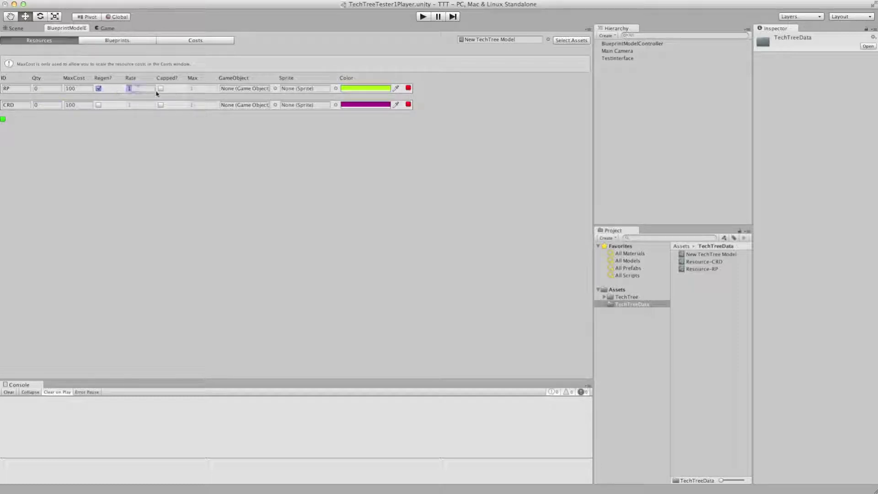
{"action": "type", "text": "10"}
{"action": "left_click", "coordinate": [98, 105]}
{"action": "left_click", "coordinate": [137, 105]}
{"action": "type", "text": "0"}
{"action": "key", "text": "Return"}
{"action": "left_click", "coordinate": [122, 41]}
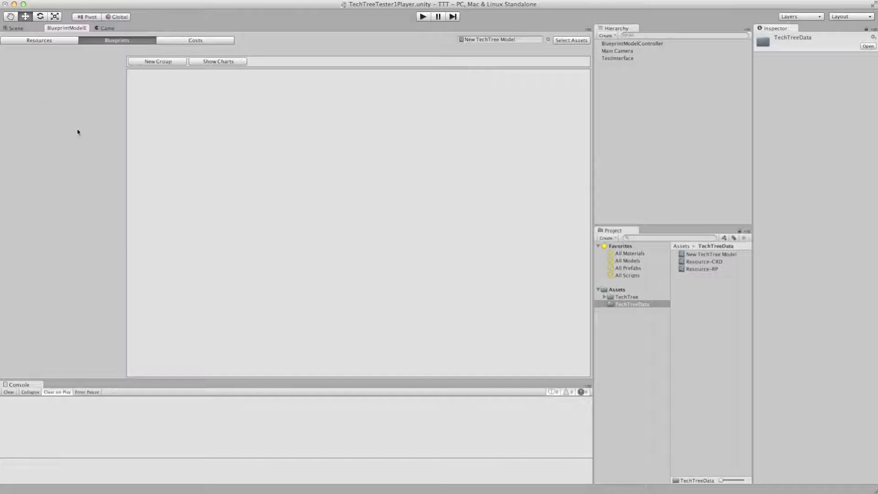
Create three new groups, naming them Research, Structures and MobileUnits in turn.
{"action": "left_click", "coordinate": [167, 62]}
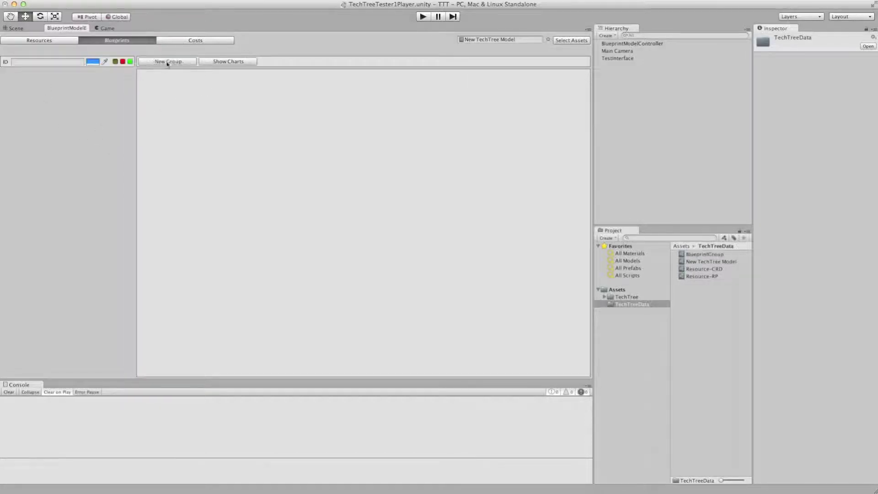
{"action": "left_click", "coordinate": [55, 61]}
{"action": "type", "text": "Research"}
{"action": "left_click", "coordinate": [146, 62]}
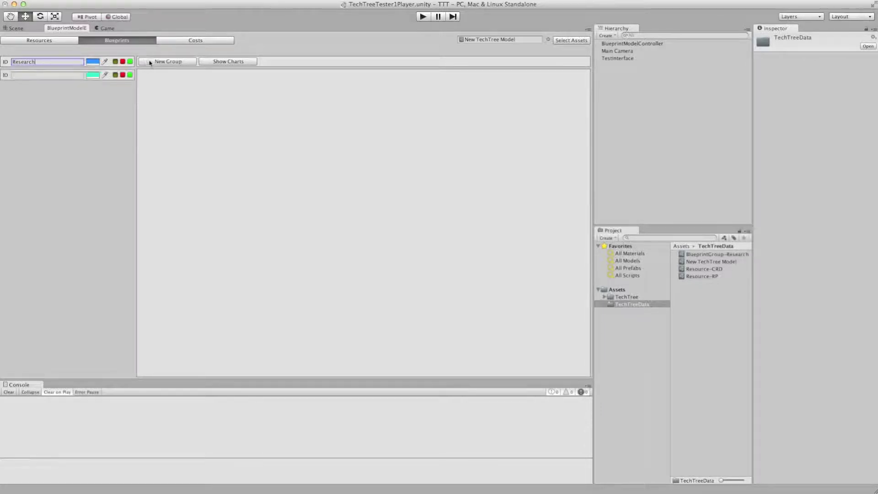
{"action": "left_click", "coordinate": [56, 75]}
{"action": "type", "text": "S"}
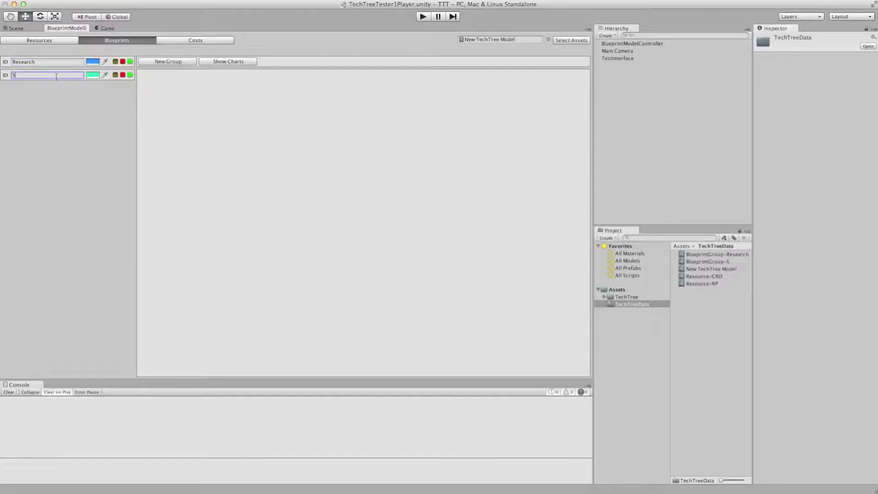
{"action": "type", "text": "tructures"}
{"action": "left_click", "coordinate": [166, 62]}
{"action": "left_click", "coordinate": [71, 89]}
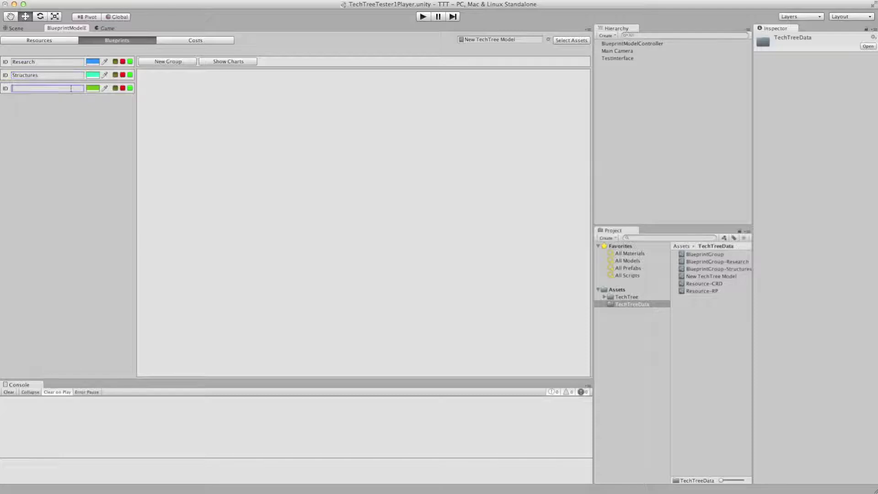
{"action": "type", "text": "MobileUnits"}
{"action": "key", "text": "Return"}
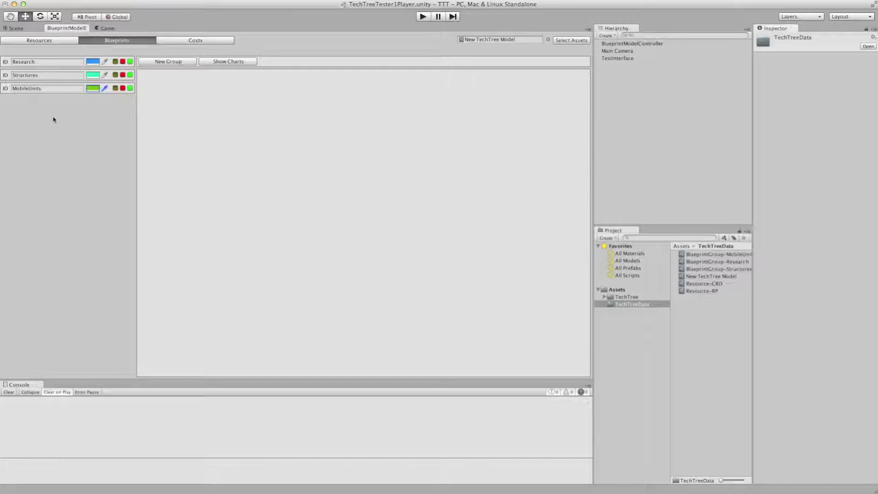
Add an Electricity blueprint to Research with minimum time 3 and a 20 RP cost.
{"action": "left_click", "coordinate": [130, 62]}
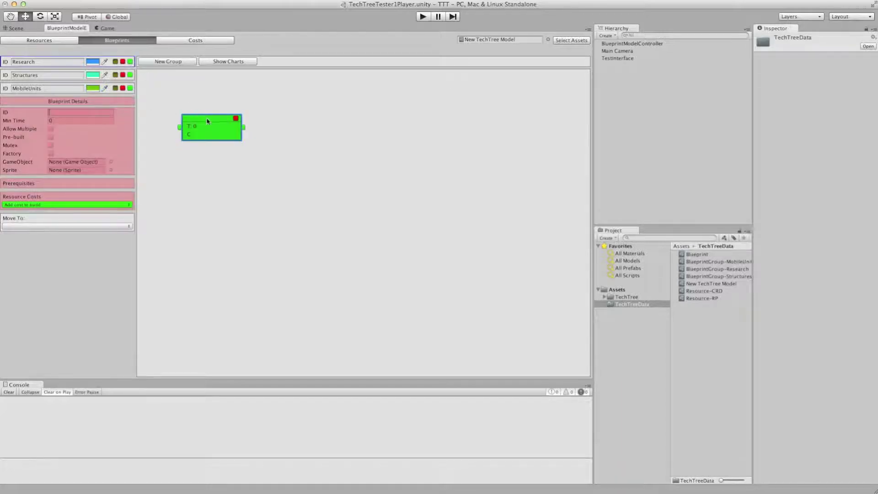
{"action": "left_click", "coordinate": [199, 108]}
{"action": "left_click_drag", "start_coordinate": [199, 108], "coordinate": [190, 98]}
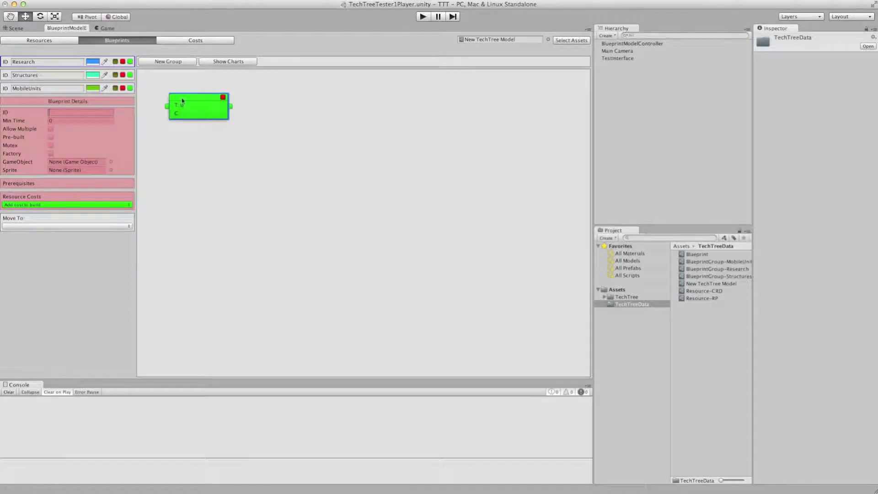
{"action": "left_click_drag", "start_coordinate": [190, 97], "coordinate": [241, 90]}
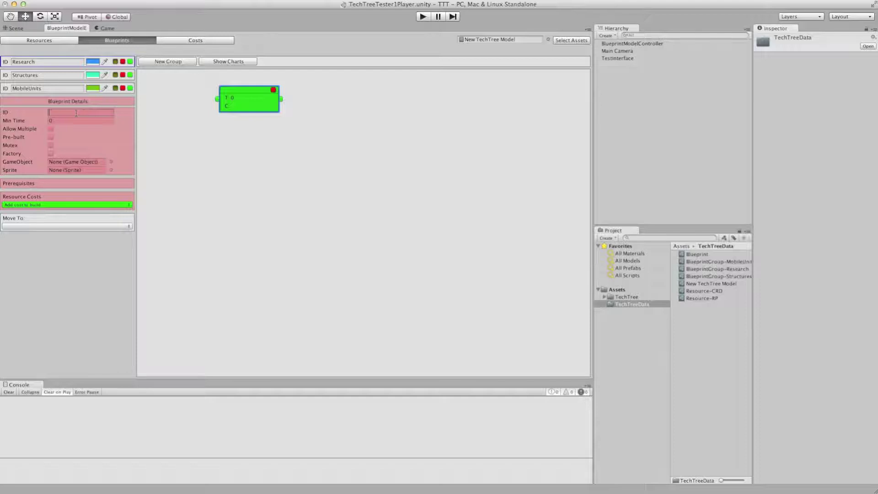
{"action": "type", "text": "Electricity"}
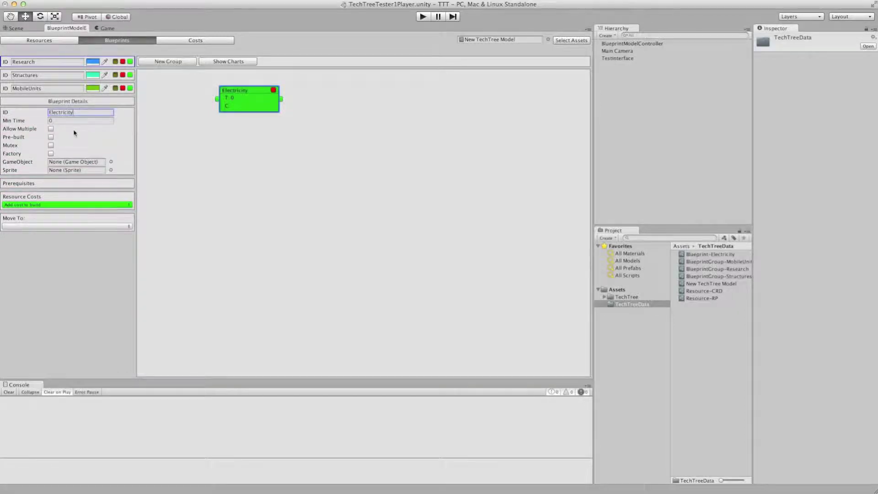
{"action": "left_click", "coordinate": [78, 121]}
{"action": "type", "text": "3"}
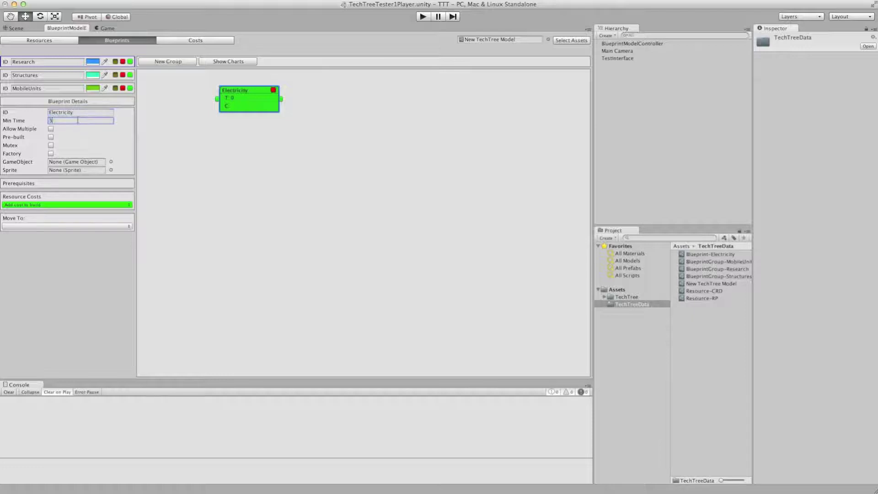
{"action": "left_click", "coordinate": [69, 168]}
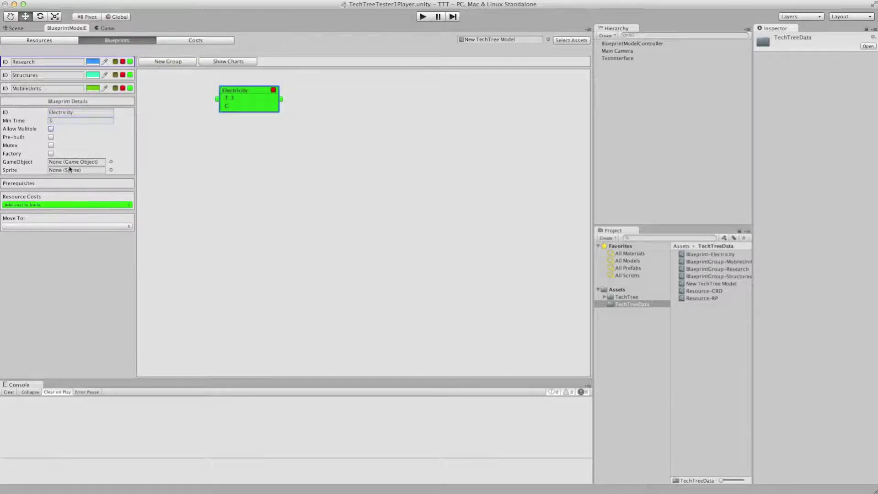
{"action": "left_click", "coordinate": [36, 204]}
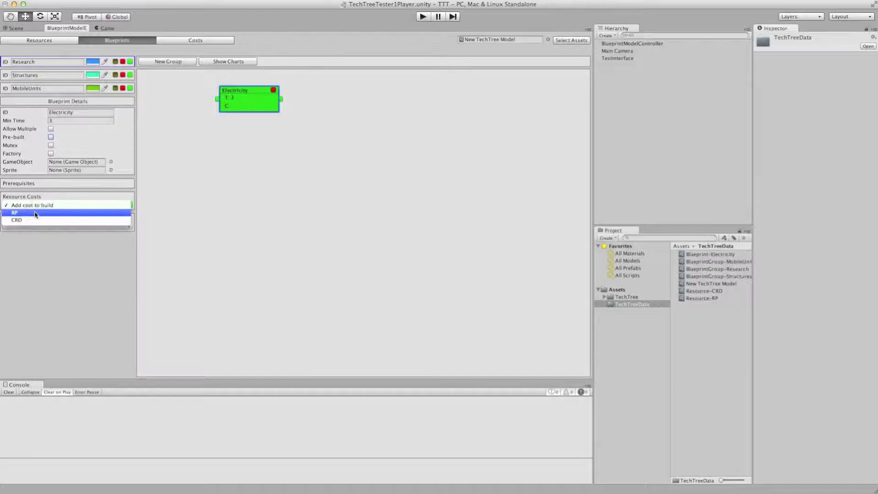
{"action": "left_click", "coordinate": [35, 212]}
{"action": "left_click", "coordinate": [69, 216]}
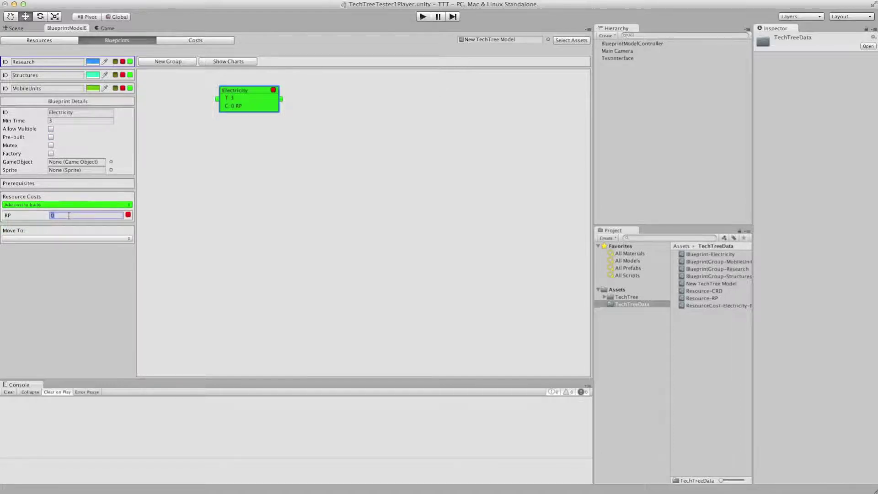
{"action": "type", "text": "20"}
{"action": "key", "text": "Tab"}
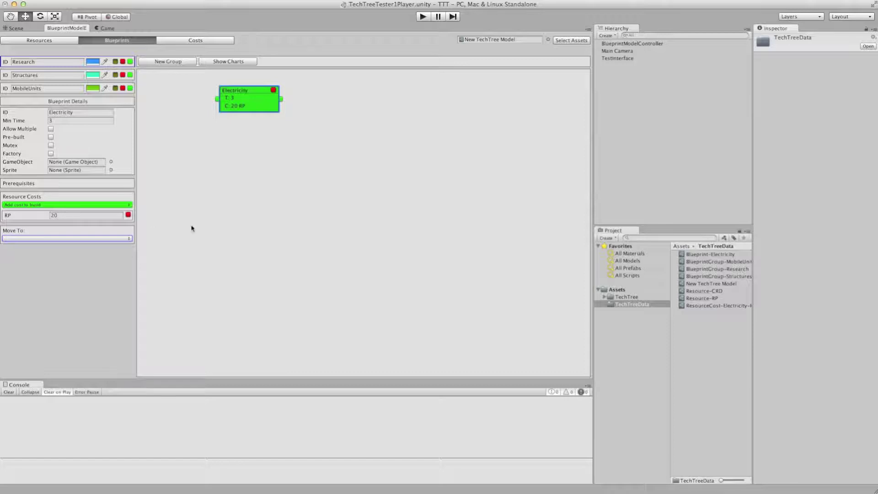
Branch a Computers blueprint off Electricity with minimum time 3 and a 50 RP cost.
{"action": "left_click_drag", "start_coordinate": [237, 91], "coordinate": [252, 90]}
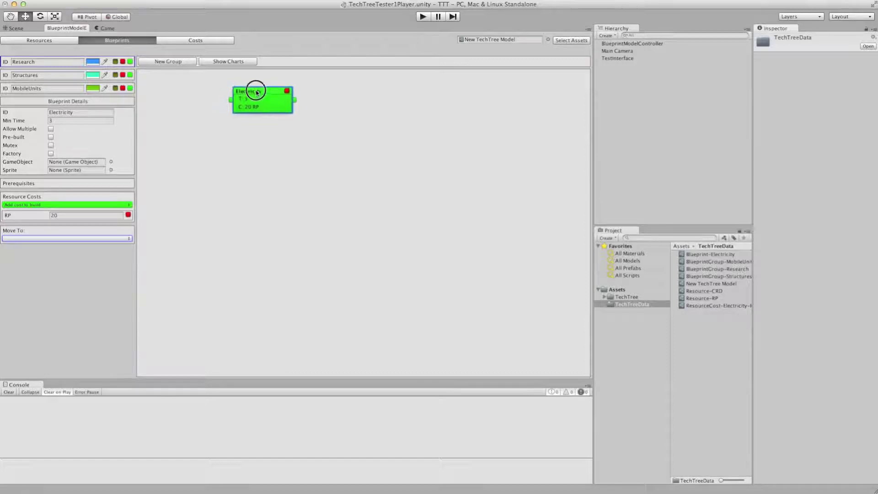
{"action": "left_click", "coordinate": [327, 108]}
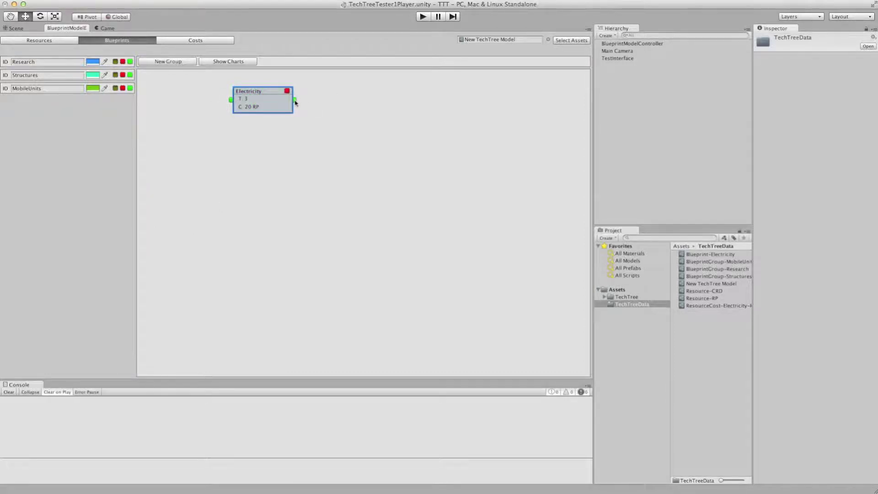
{"action": "left_click_drag", "start_coordinate": [295, 100], "coordinate": [373, 122]}
{"action": "left_click", "coordinate": [84, 112]}
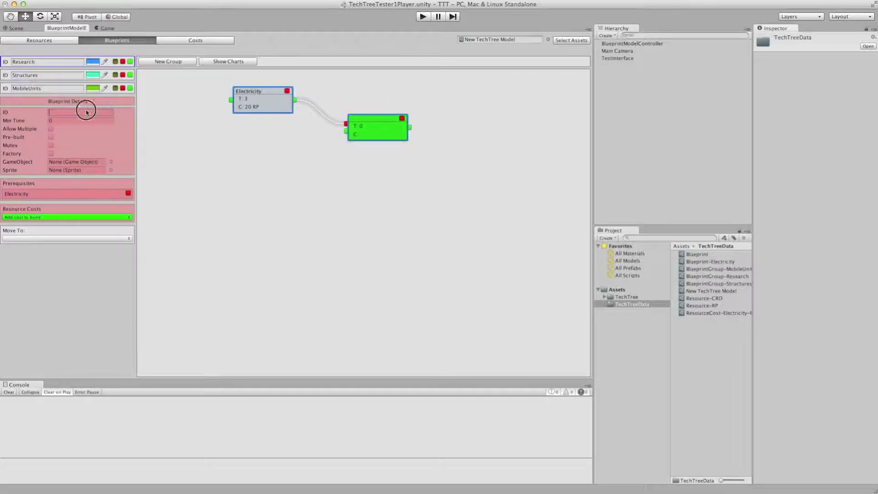
{"action": "type", "text": "Computers"}
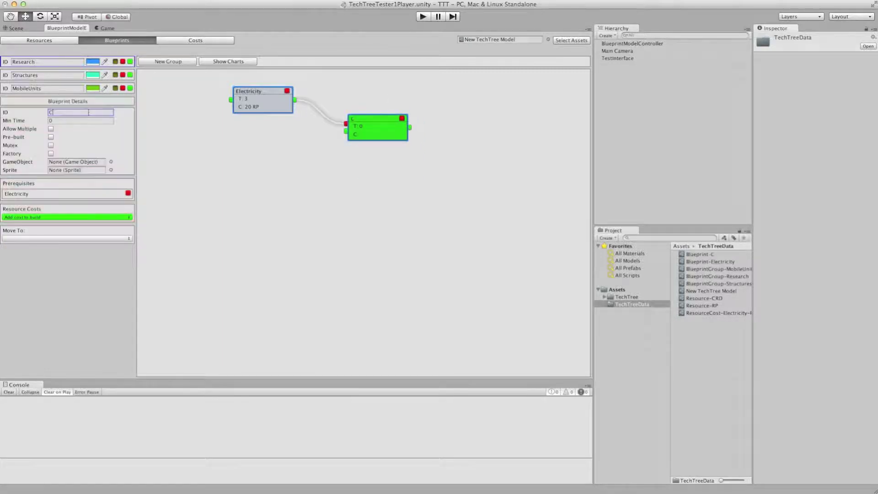
{"action": "left_click", "coordinate": [62, 121]}
{"action": "type", "text": "3"}
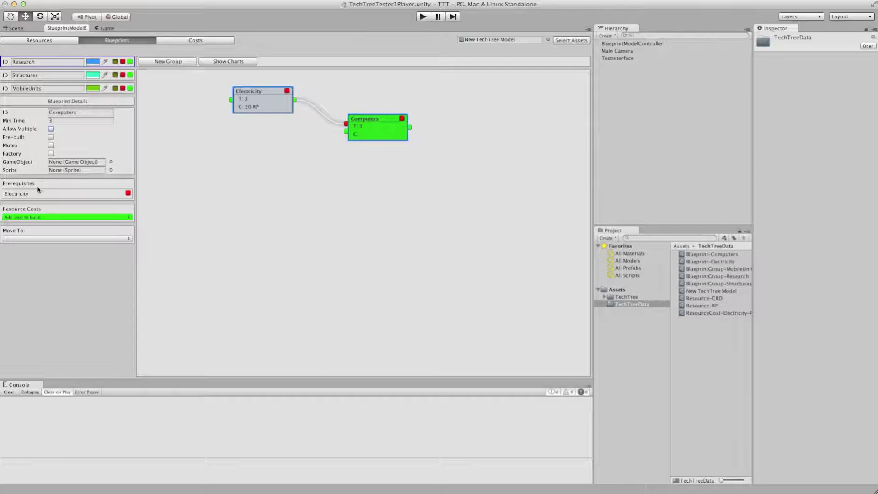
{"action": "left_click", "coordinate": [36, 218]}
{"action": "left_click", "coordinate": [33, 227]}
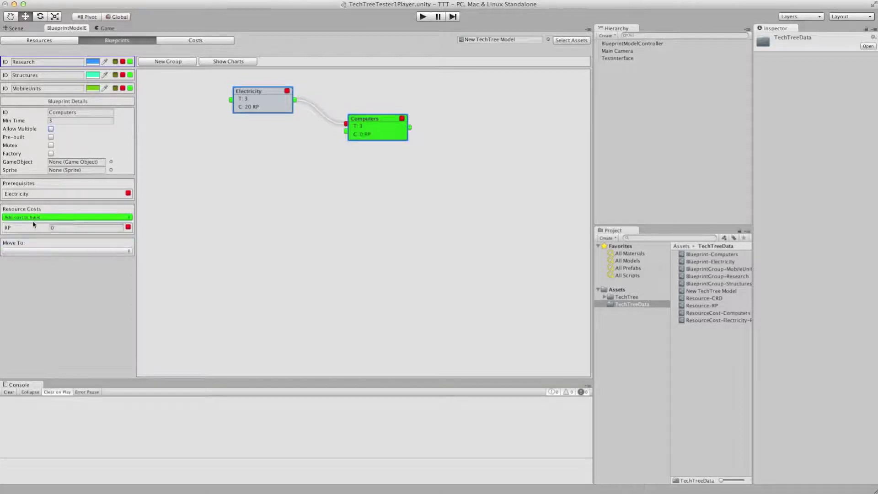
{"action": "left_click", "coordinate": [67, 227]}
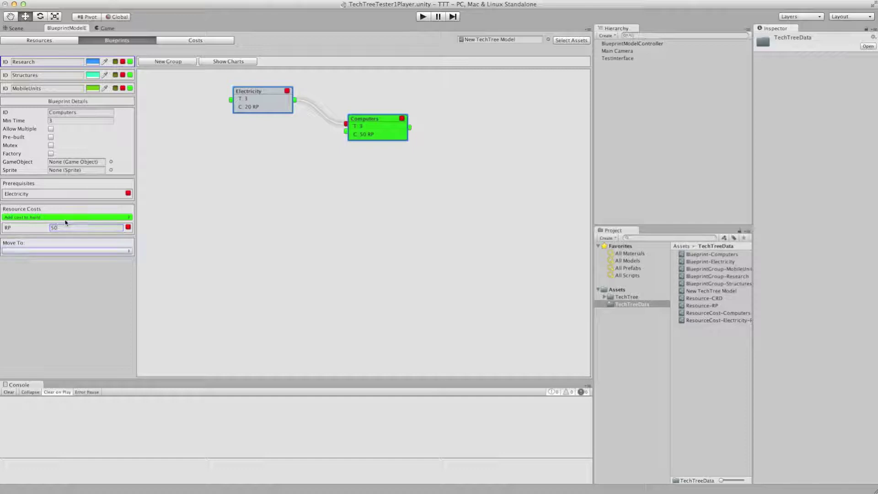
{"action": "key", "text": "Tab"}
Reposition the Electricity and Computers nodes in the graph.
{"action": "left_click", "coordinate": [403, 187]}
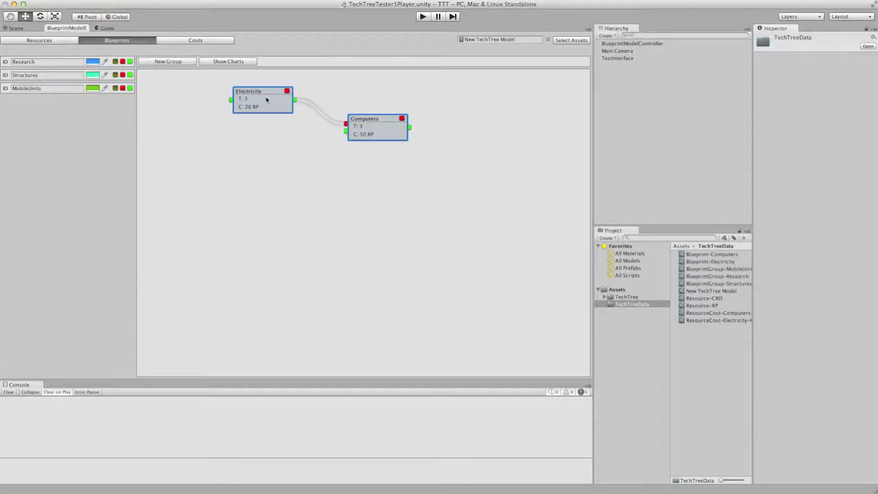
{"action": "left_click_drag", "start_coordinate": [263, 99], "coordinate": [284, 100]}
{"action": "left_click_drag", "start_coordinate": [376, 130], "coordinate": [387, 129]}
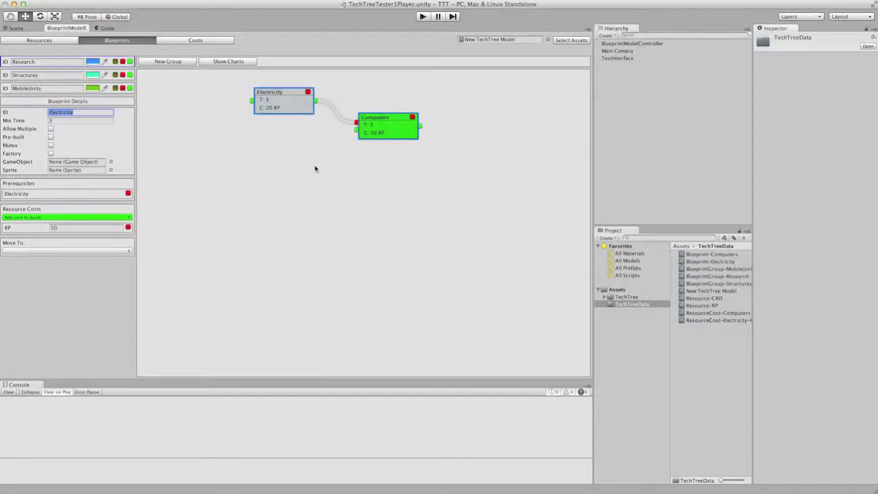
{"action": "left_click", "coordinate": [315, 169]}
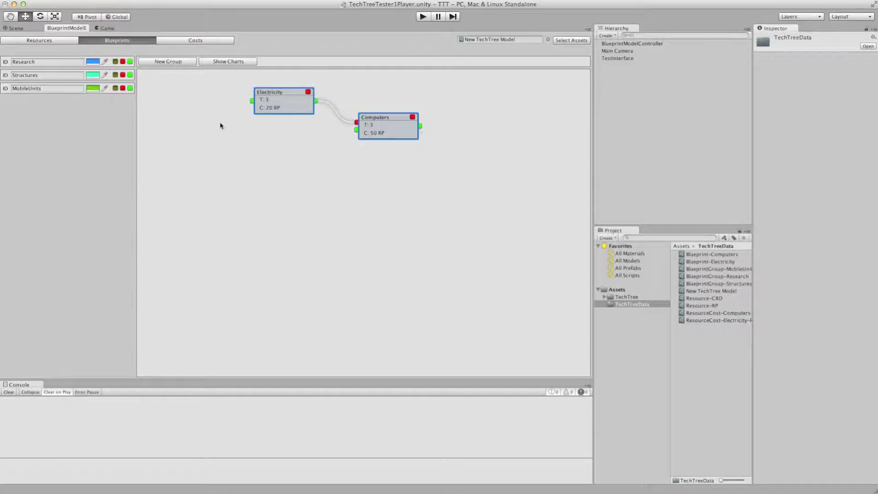
{"action": "left_click_drag", "start_coordinate": [274, 90], "coordinate": [279, 86]}
{"action": "left_click_drag", "start_coordinate": [385, 119], "coordinate": [381, 118]}
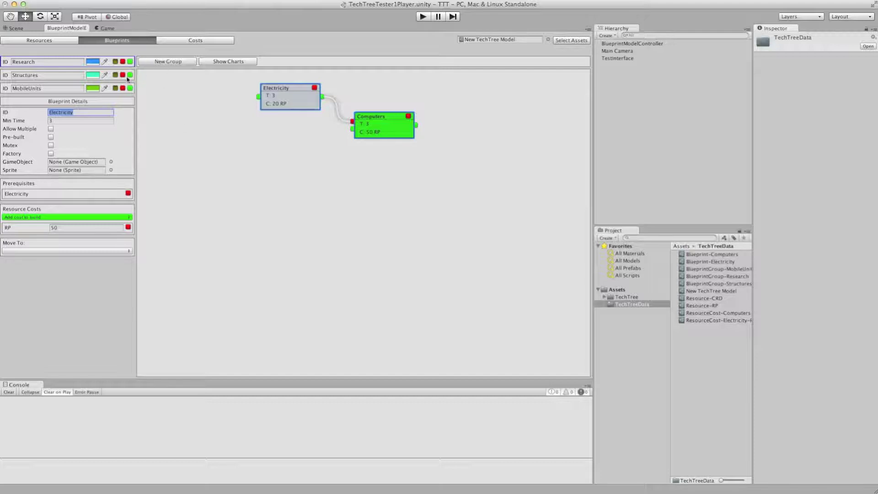
Add a pre-built blueprint named TheLab, placed left of Electricity.
{"action": "left_click", "coordinate": [130, 62]}
{"action": "left_click", "coordinate": [461, 139]}
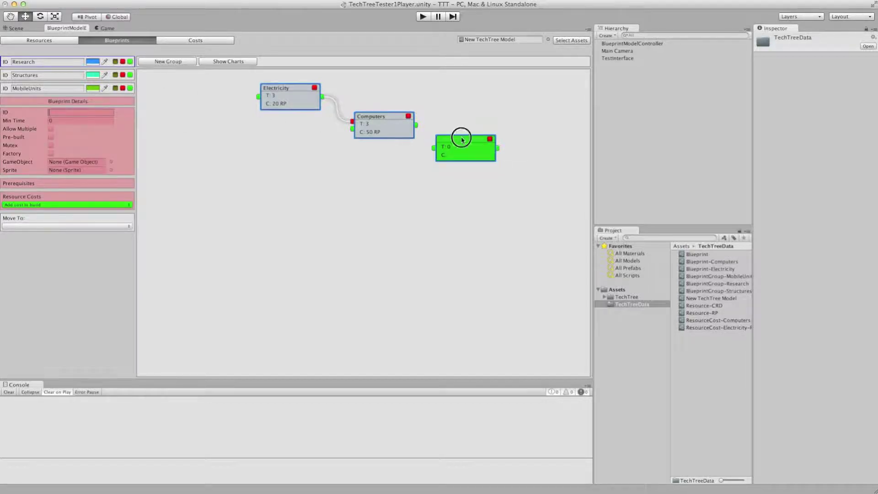
{"action": "left_click_drag", "start_coordinate": [462, 139], "coordinate": [182, 97]}
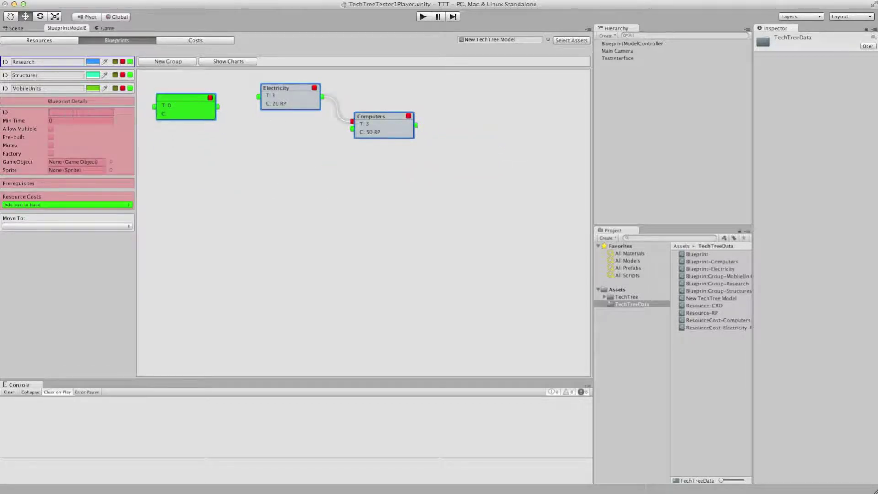
{"action": "type", "text": "TheLa"}
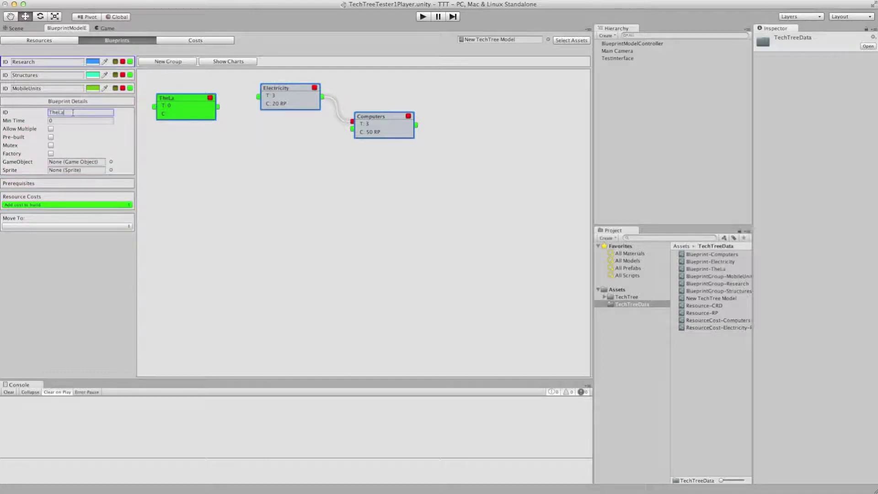
{"action": "type", "text": "b"}
{"action": "key", "text": "Tab"}
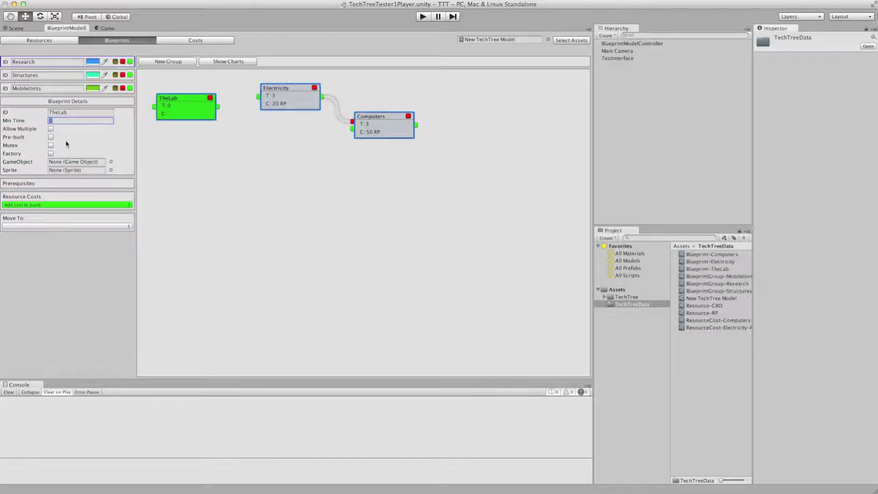
{"action": "left_click", "coordinate": [50, 138]}
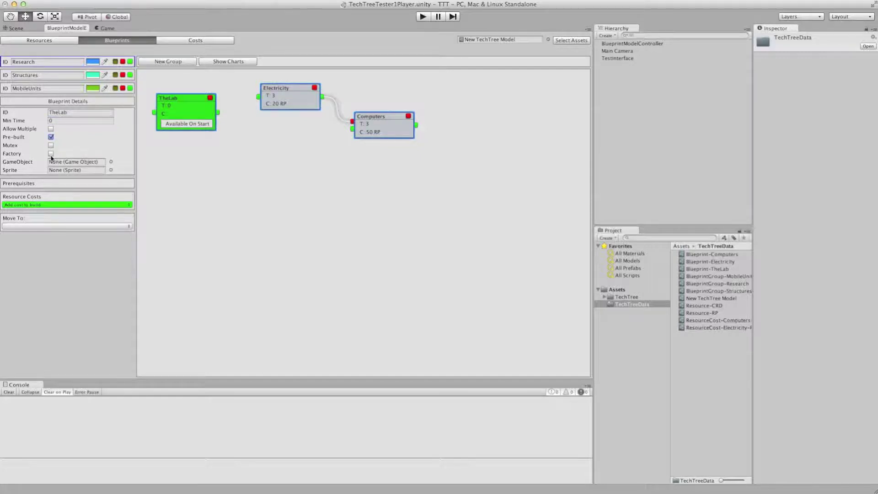
Make TheLab a factory that builds all Research blueprints except itself.
{"action": "left_click", "coordinate": [51, 153]}
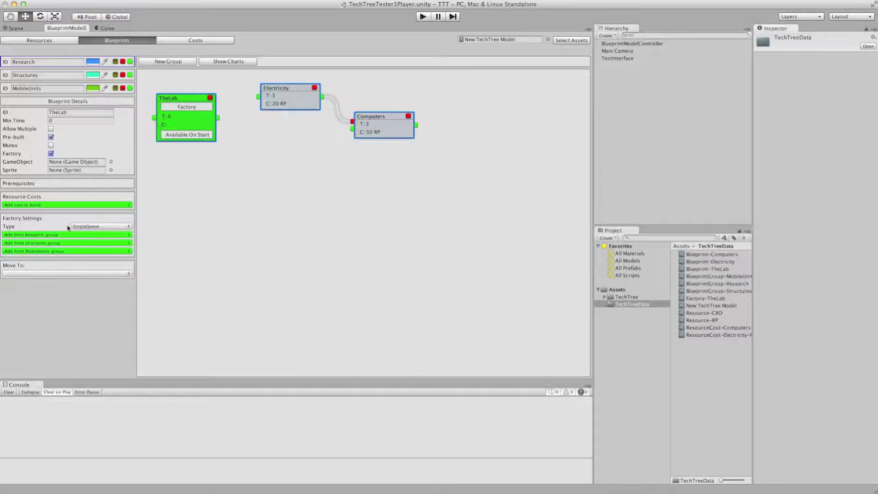
{"action": "left_click", "coordinate": [63, 236]}
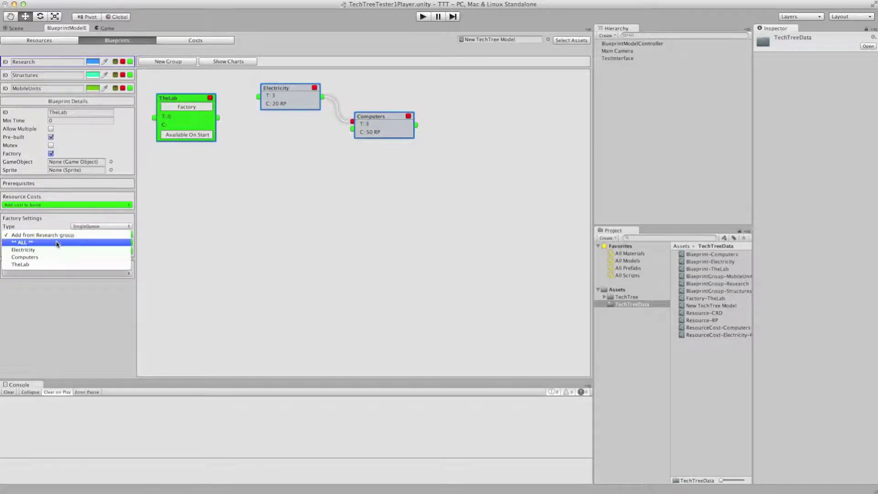
{"action": "left_click", "coordinate": [56, 243]}
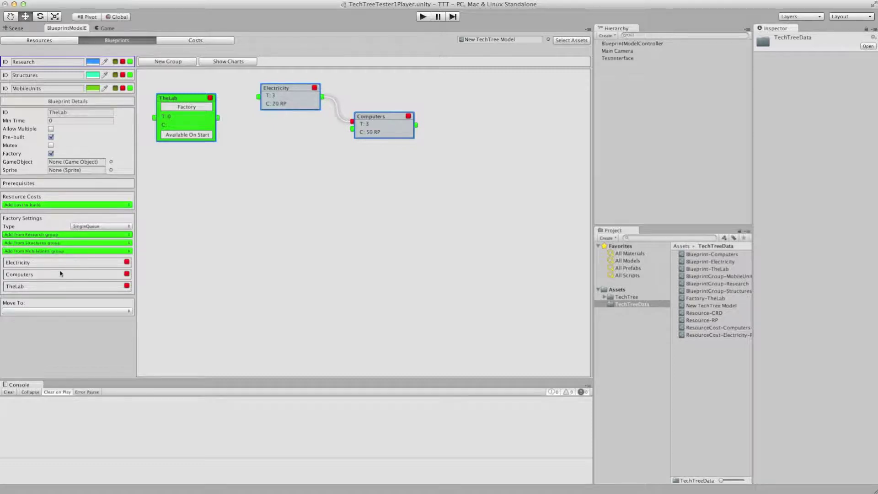
{"action": "left_click", "coordinate": [126, 286]}
{"action": "left_click_drag", "start_coordinate": [194, 127], "coordinate": [190, 121]}
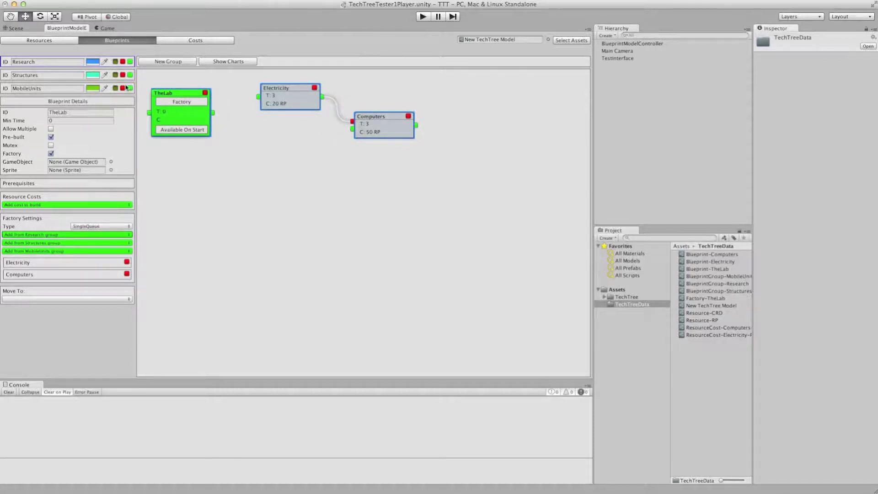
{"action": "left_click", "coordinate": [242, 224]}
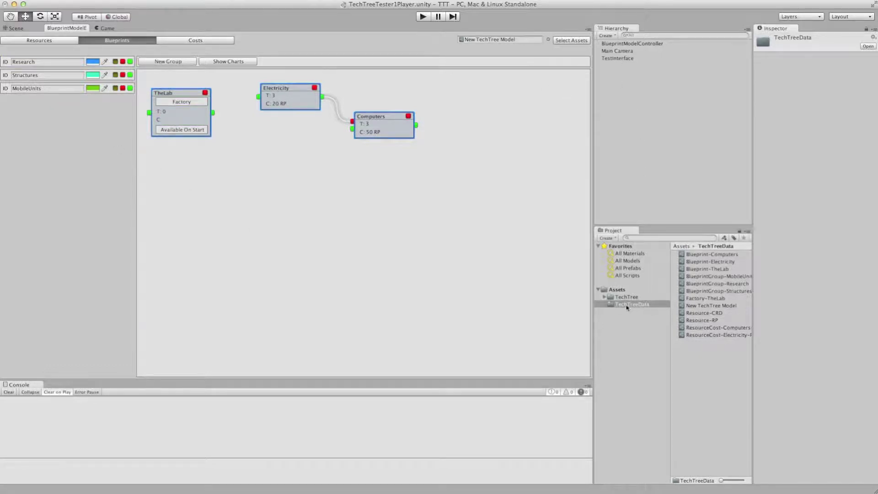
Open the TechTreeTester1Player scene from TechTree/Test/Scenes without saving current changes.
{"action": "left_click", "coordinate": [604, 297]}
{"action": "left_click", "coordinate": [625, 319]}
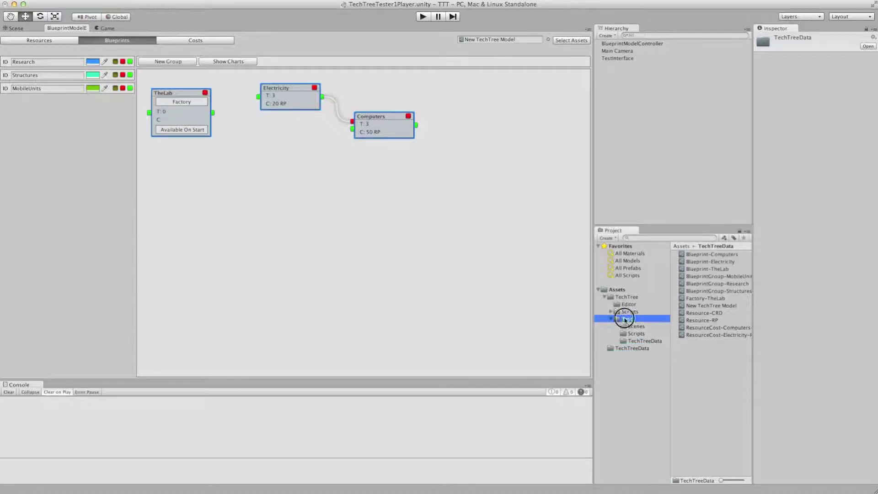
{"action": "left_click", "coordinate": [634, 326]}
{"action": "left_click", "coordinate": [701, 254]}
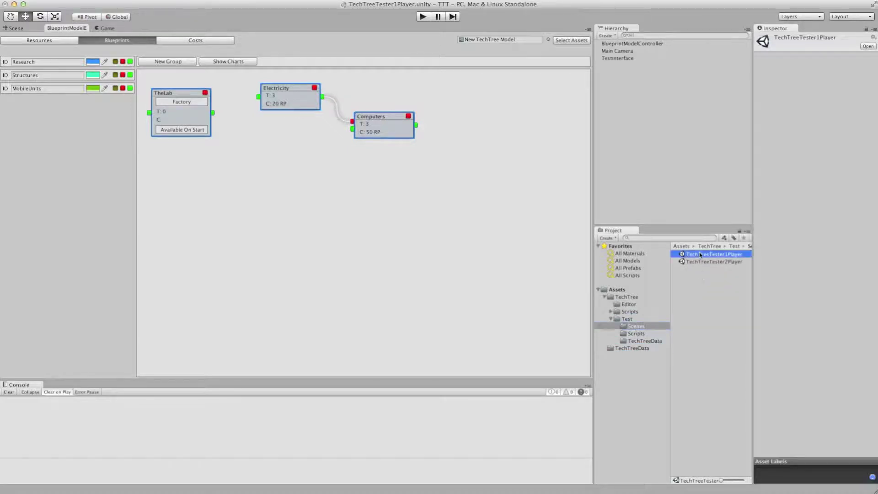
{"action": "double_click", "coordinate": [685, 255]}
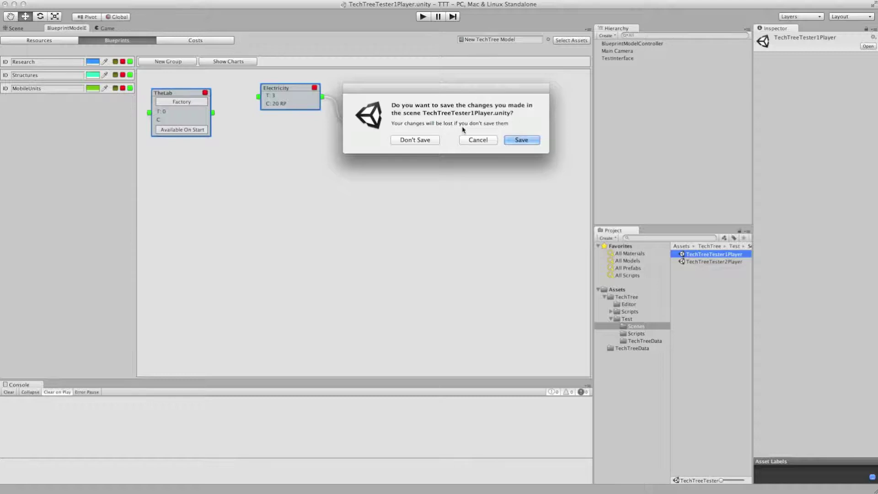
{"action": "left_click", "coordinate": [417, 139]}
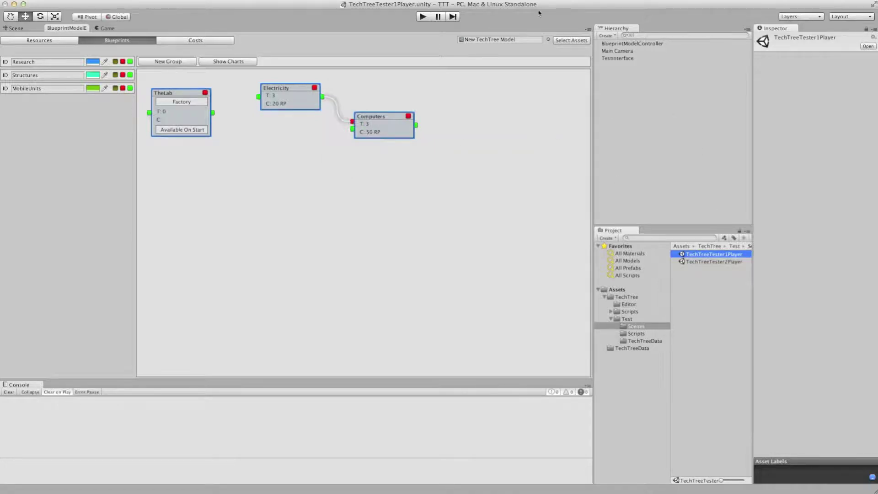
Set BlueprintModelController's Model to New TechTree Model and start Play mode.
{"action": "left_click", "coordinate": [110, 28]}
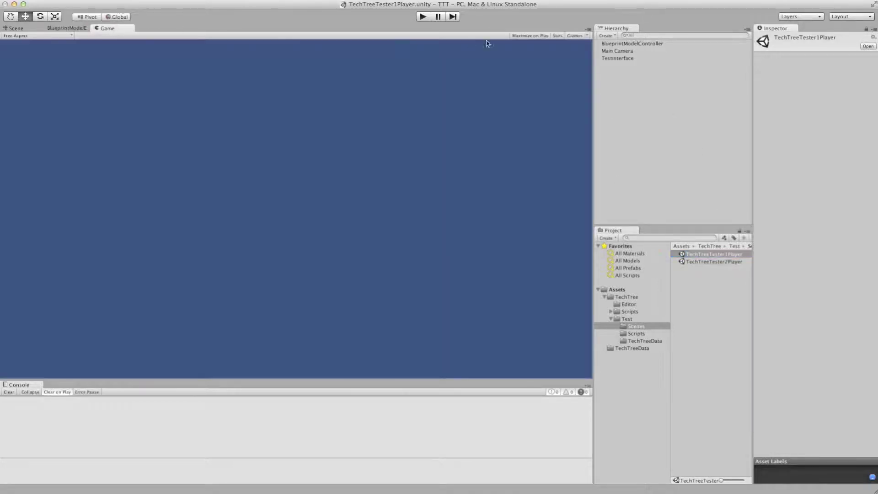
{"action": "left_click", "coordinate": [640, 43]}
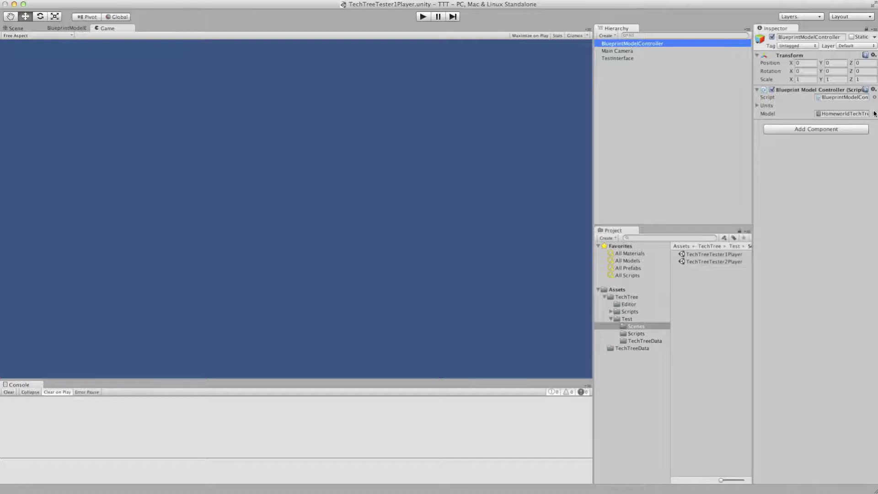
{"action": "left_click", "coordinate": [875, 114]}
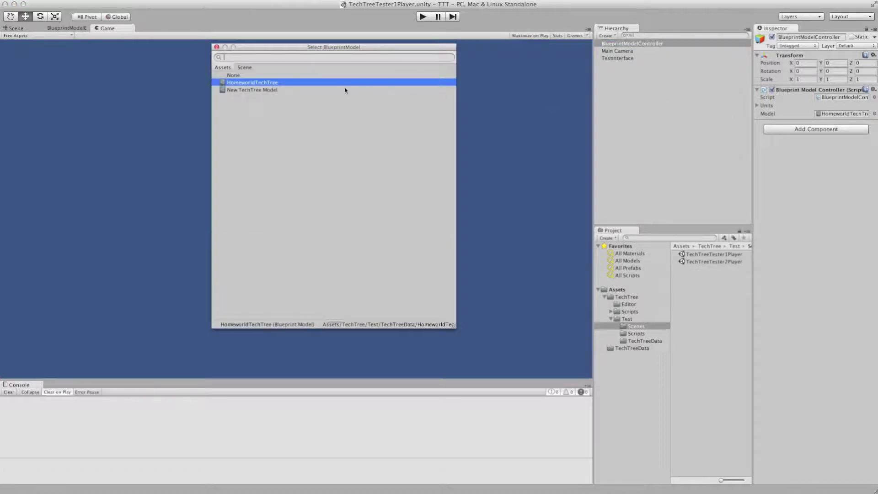
{"action": "left_click", "coordinate": [254, 90]}
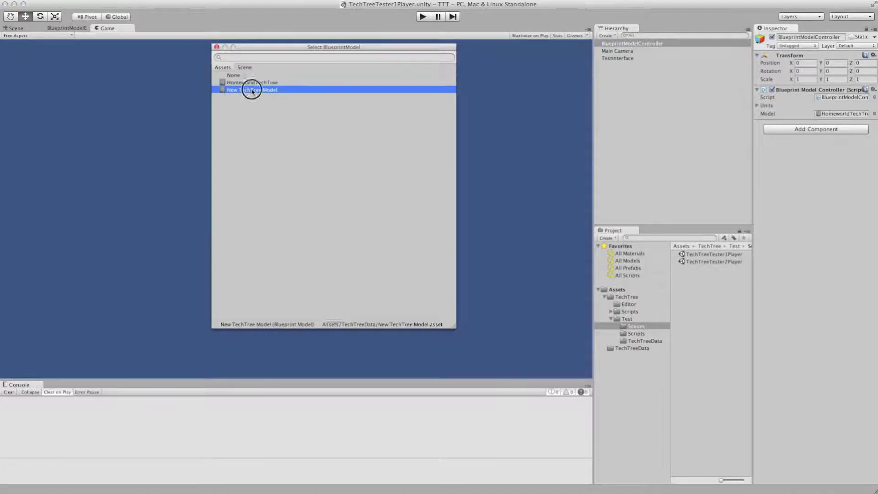
{"action": "double_click", "coordinate": [246, 91]}
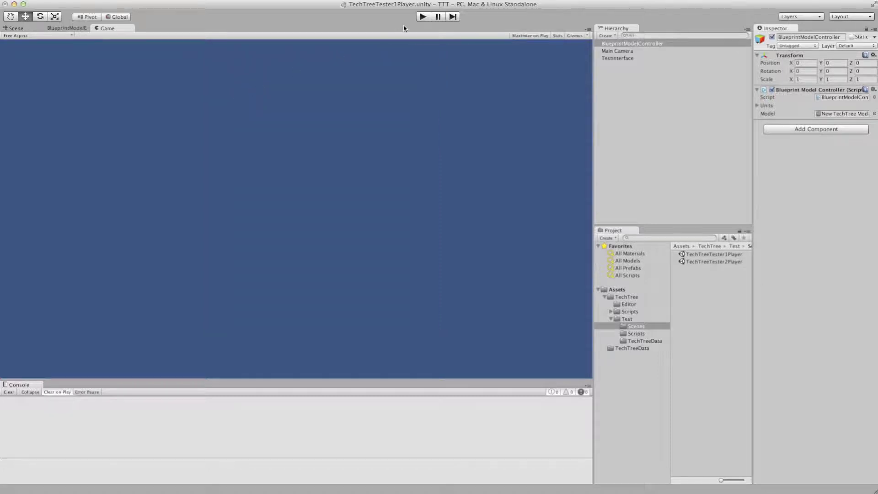
{"action": "left_click", "coordinate": [423, 16]}
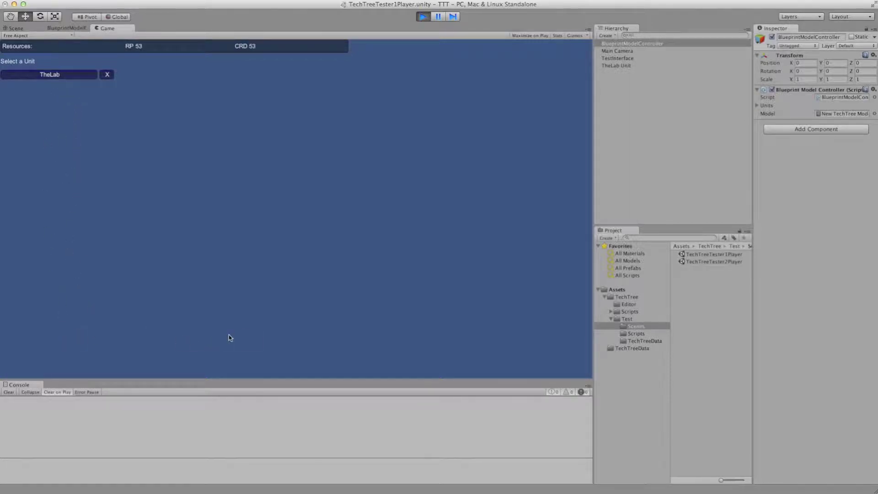
Have TheLab build Electricity, then Computers, then stop Play mode and return to the model editor.
{"action": "left_click", "coordinate": [63, 74]}
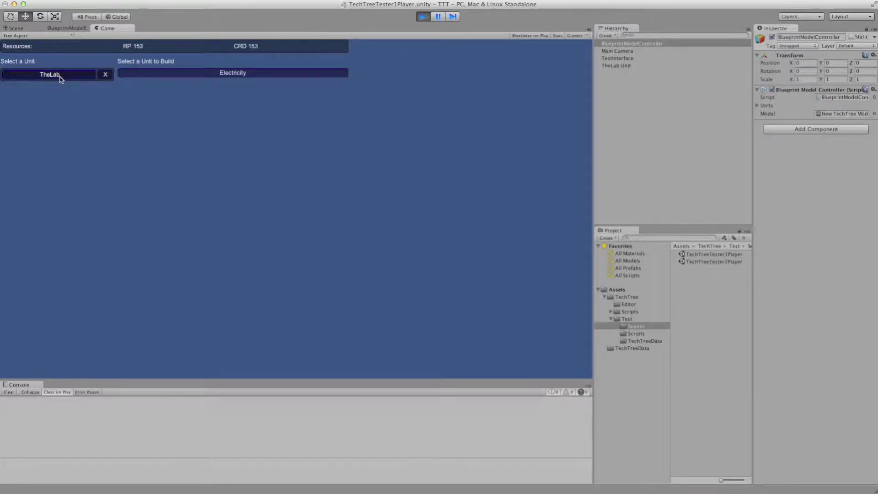
{"action": "left_click", "coordinate": [204, 74]}
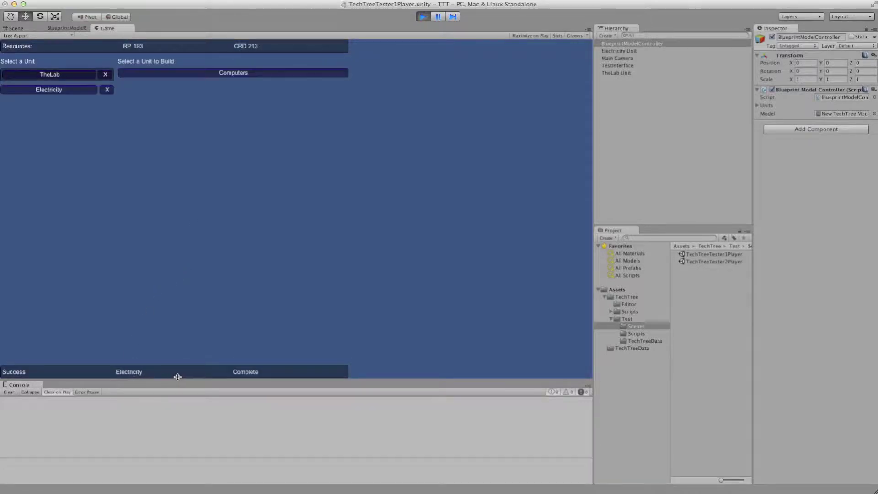
{"action": "left_click", "coordinate": [61, 91]}
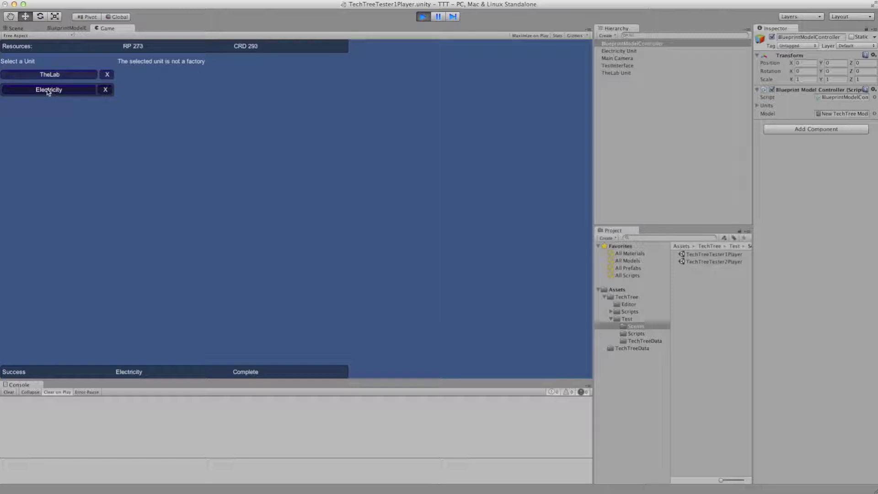
{"action": "left_click", "coordinate": [47, 76]}
{"action": "left_click", "coordinate": [258, 73]}
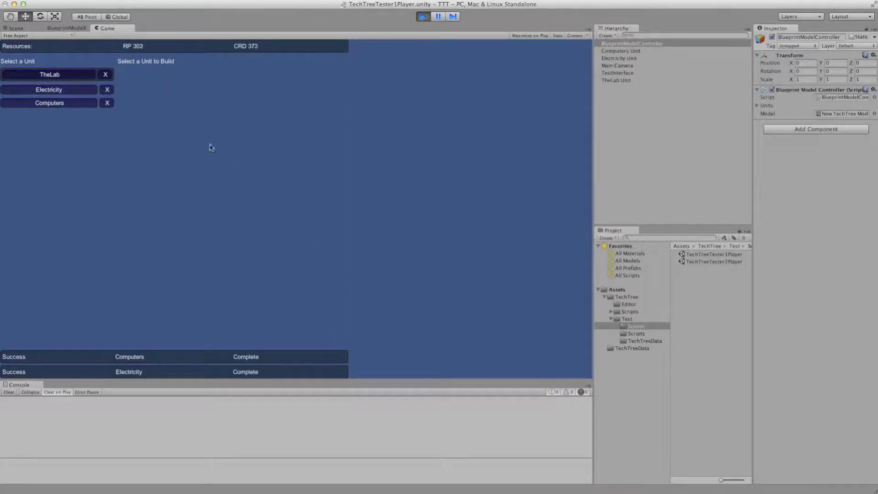
{"action": "left_click", "coordinate": [423, 18]}
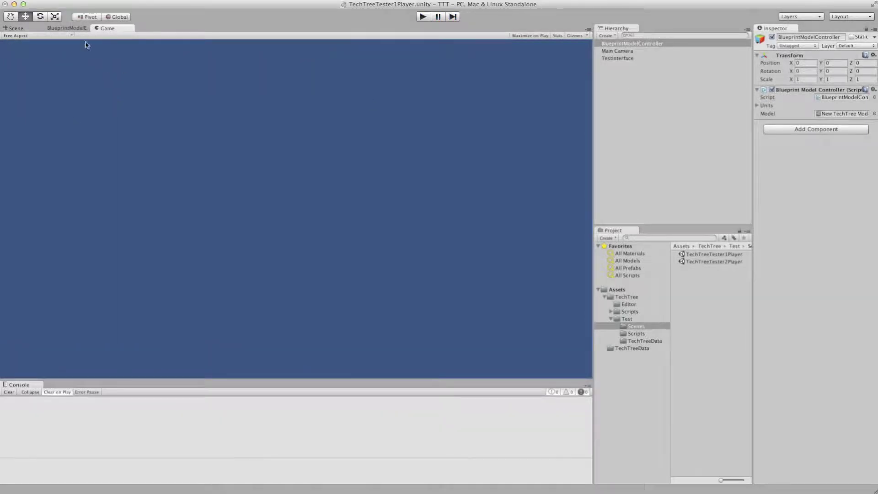
{"action": "left_click", "coordinate": [76, 29]}
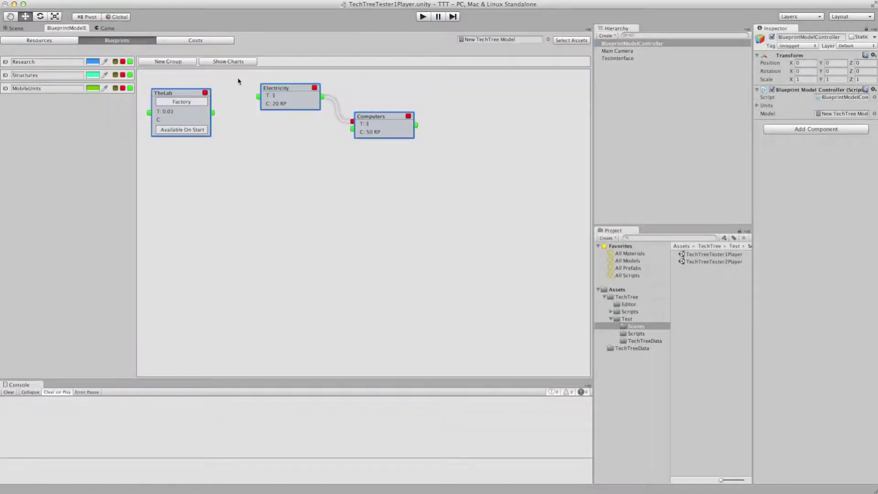
Add a Generator blueprint to Structures with a minimum build time of 6.
{"action": "left_click_drag", "start_coordinate": [376, 133], "coordinate": [383, 131]}
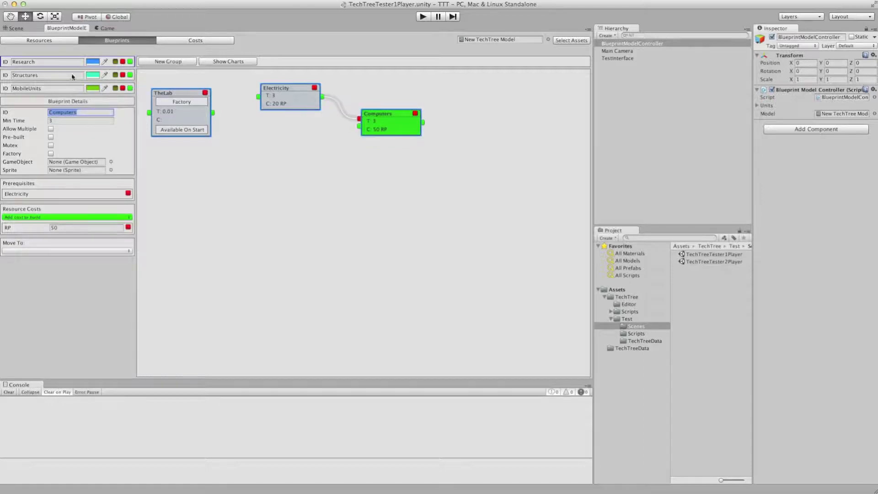
{"action": "left_click", "coordinate": [56, 75]}
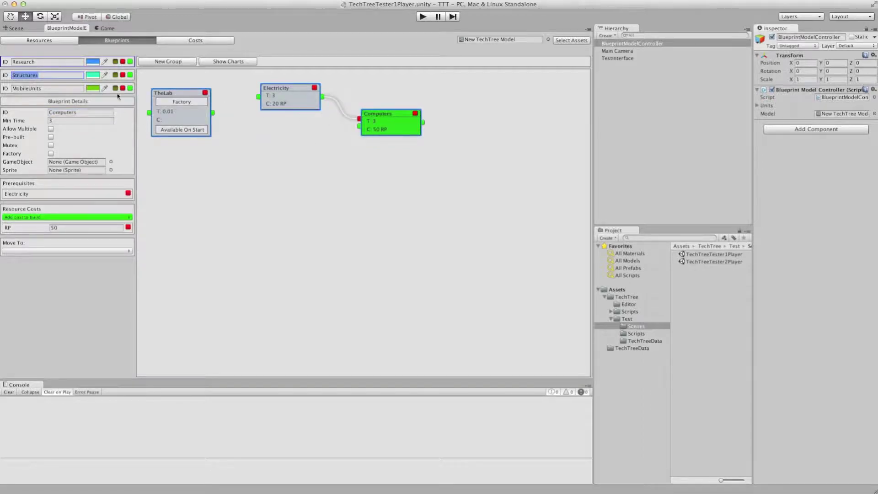
{"action": "left_click_drag", "start_coordinate": [283, 100], "coordinate": [264, 102]}
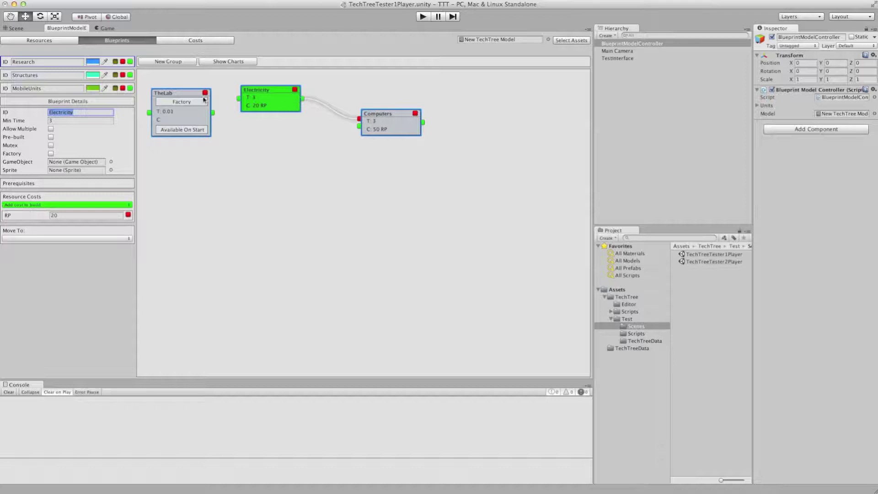
{"action": "left_click", "coordinate": [130, 75]}
{"action": "left_click_drag", "start_coordinate": [346, 127], "coordinate": [284, 183]}
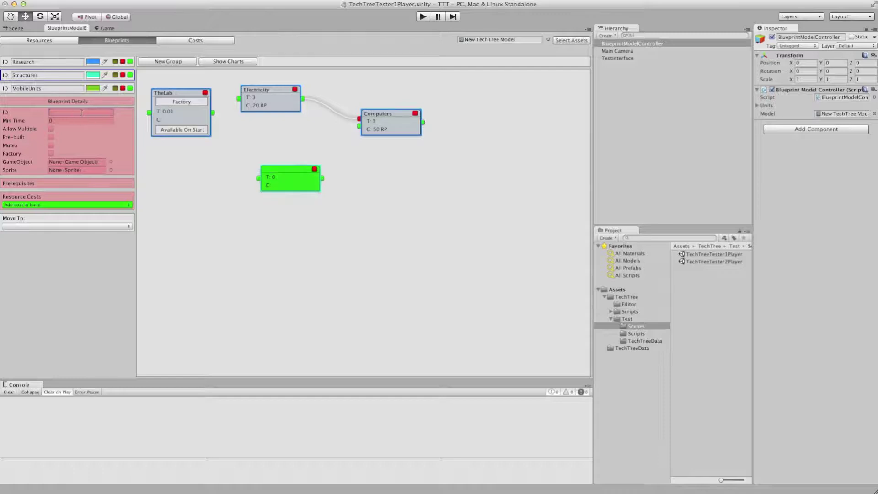
{"action": "type", "text": "Generator"}
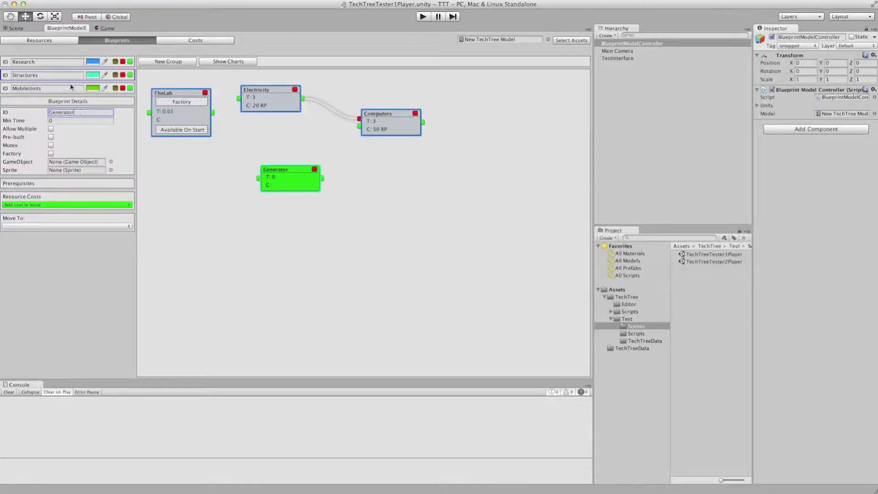
{"action": "left_click", "coordinate": [65, 121]}
{"action": "type", "text": "6"}
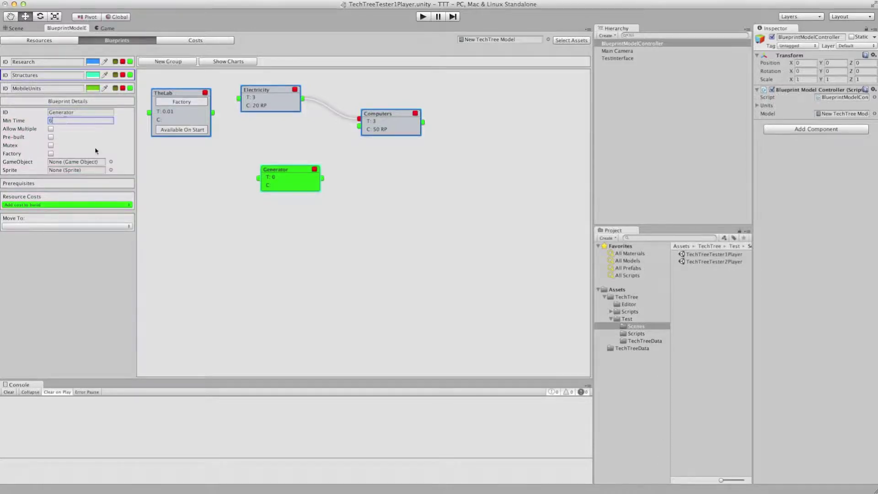
Give Generator a 50 CRD cost.
{"action": "left_click", "coordinate": [40, 204]}
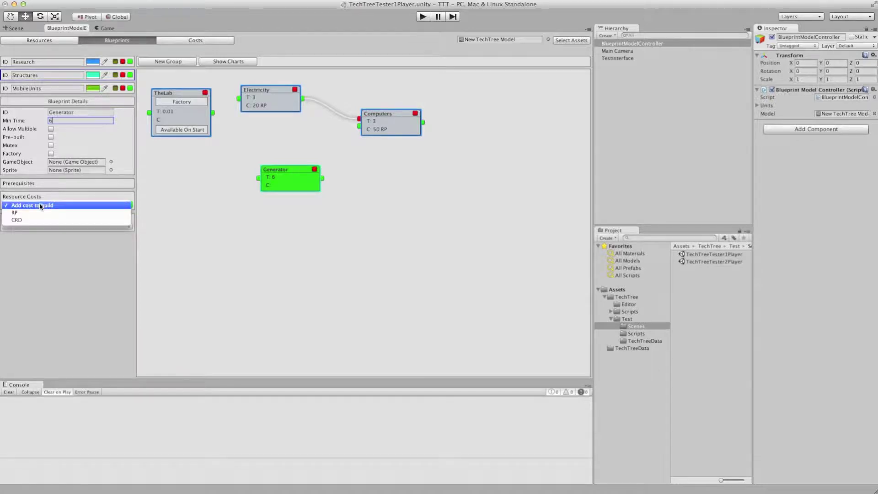
{"action": "left_click", "coordinate": [39, 220]}
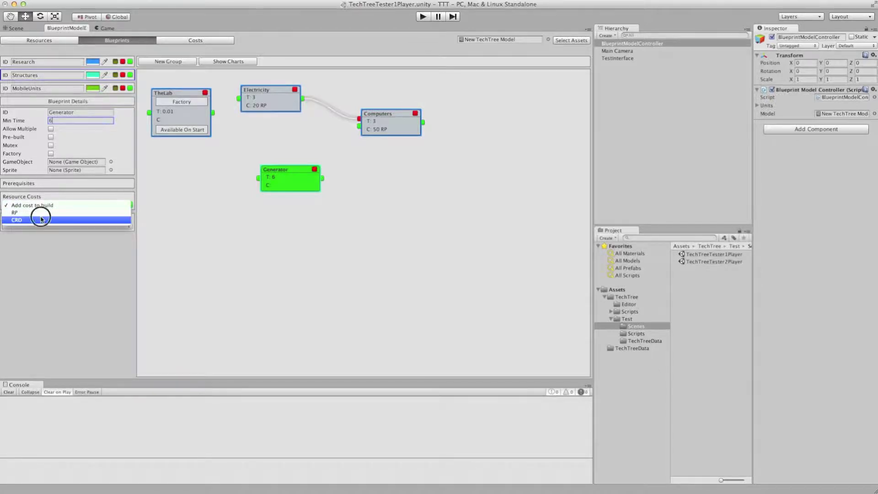
{"action": "left_click", "coordinate": [59, 214]}
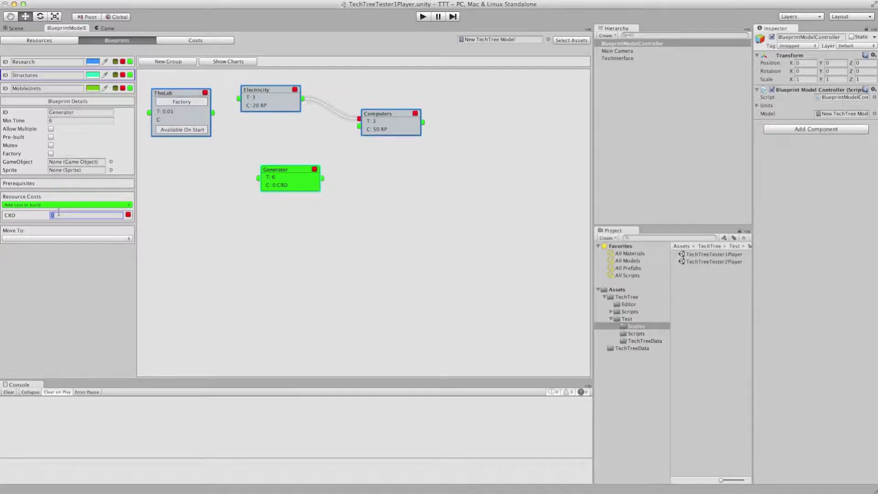
{"action": "type", "text": "50"}
{"action": "key", "text": "Tab"}
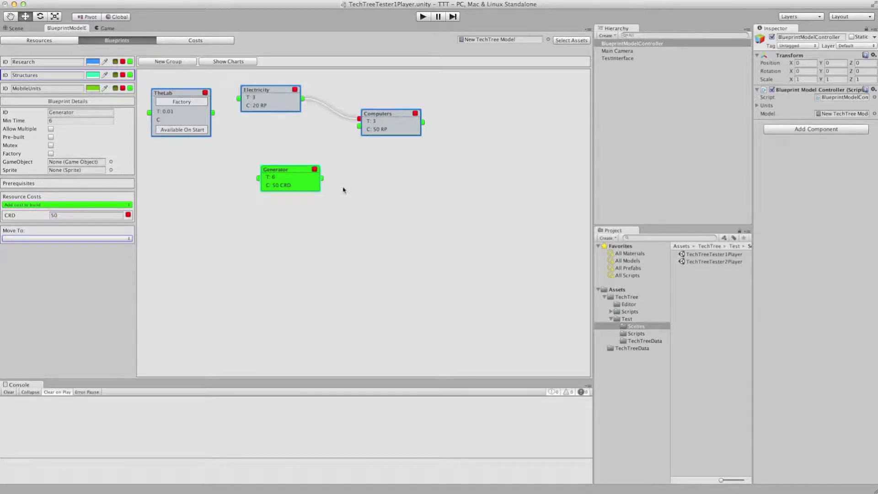
{"action": "left_click_drag", "start_coordinate": [294, 177], "coordinate": [341, 174]}
Make Electricity a prerequisite of Generator.
{"action": "left_click_drag", "start_coordinate": [251, 88], "coordinate": [245, 85]}
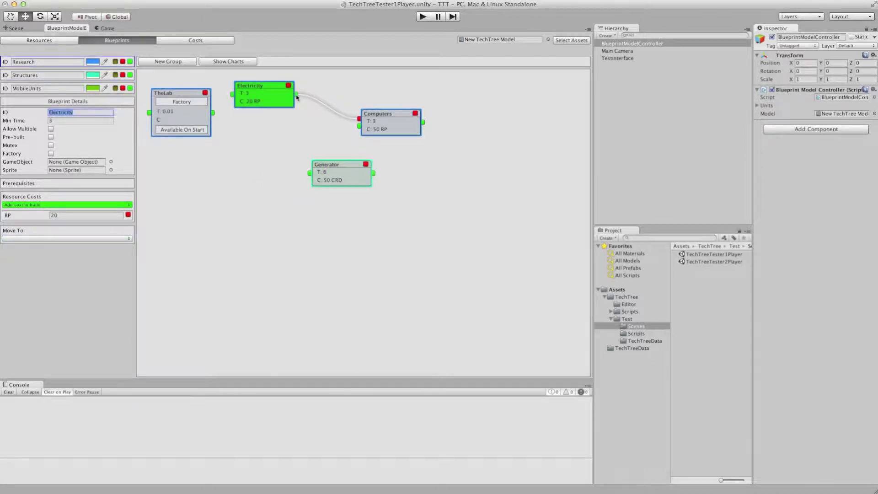
{"action": "left_click_drag", "start_coordinate": [296, 96], "coordinate": [323, 200]}
{"action": "left_click_drag", "start_coordinate": [386, 118], "coordinate": [398, 107]}
Branch a PowerStation blueprint off Generator with a 100 CRD cost.
{"action": "left_click_drag", "start_coordinate": [338, 194], "coordinate": [410, 200]}
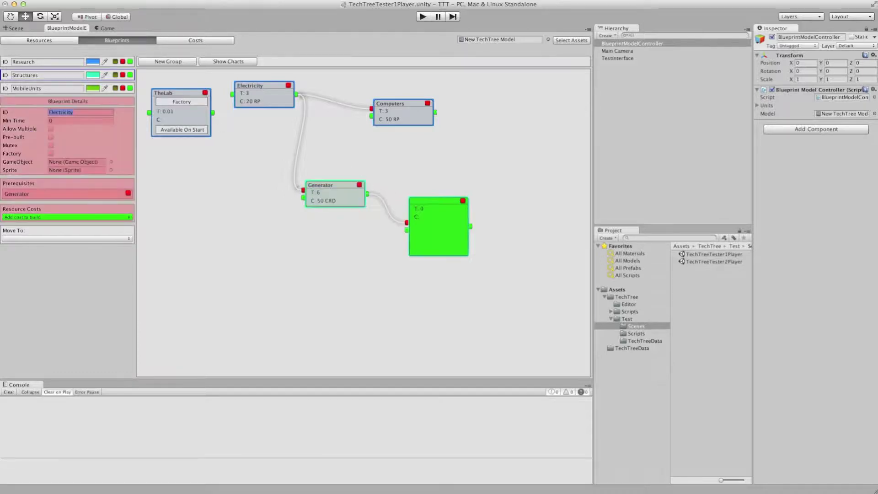
{"action": "left_click", "coordinate": [85, 112]}
{"action": "type", "text": "Po"}
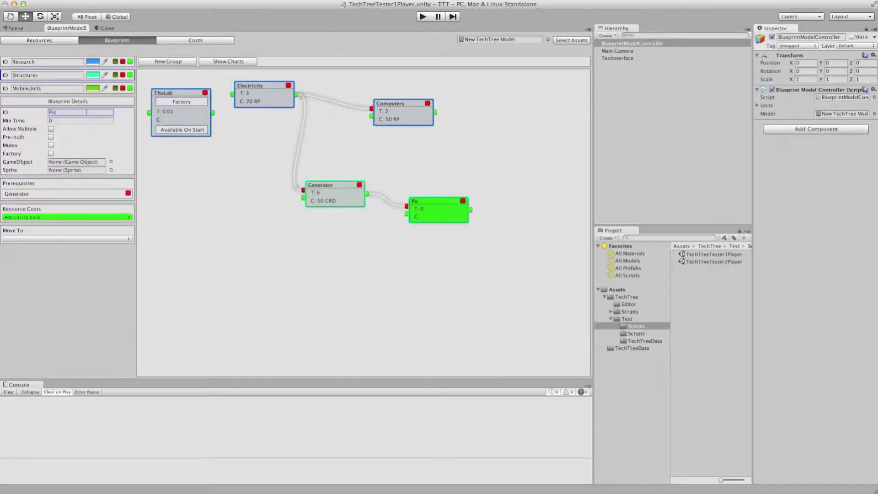
{"action": "type", "text": "werStation"}
{"action": "left_click", "coordinate": [27, 217]}
{"action": "left_click", "coordinate": [29, 230]}
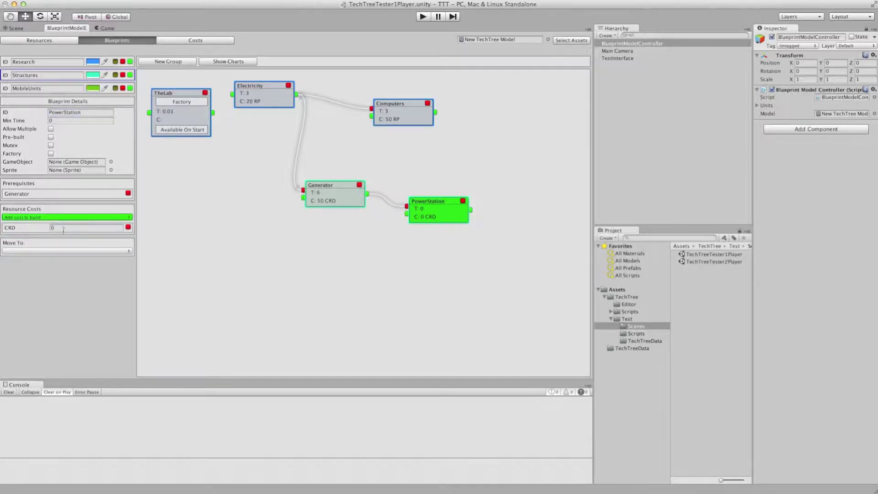
{"action": "left_click", "coordinate": [63, 230]}
{"action": "type", "text": "100"}
{"action": "key", "text": "Tab"}
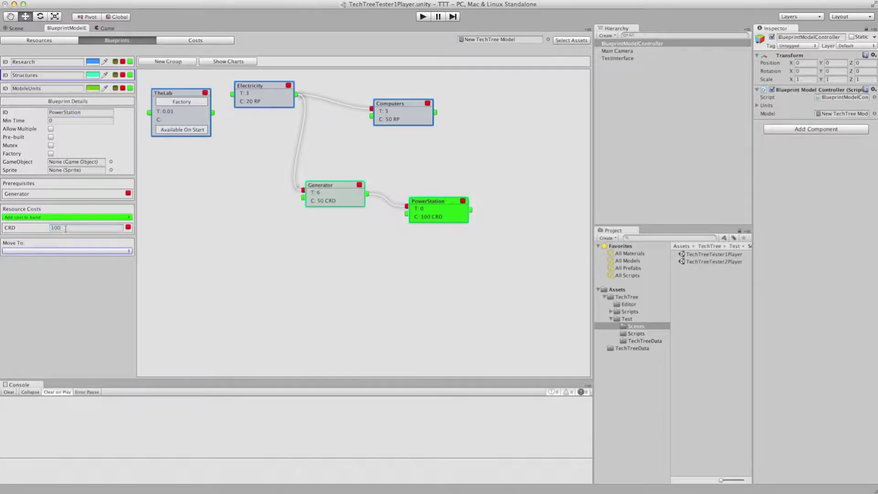
Rearrange the nodes and link Computers as PowerStation's second prerequisite.
{"action": "left_click", "coordinate": [464, 162]}
{"action": "left_click_drag", "start_coordinate": [404, 109], "coordinate": [416, 106]}
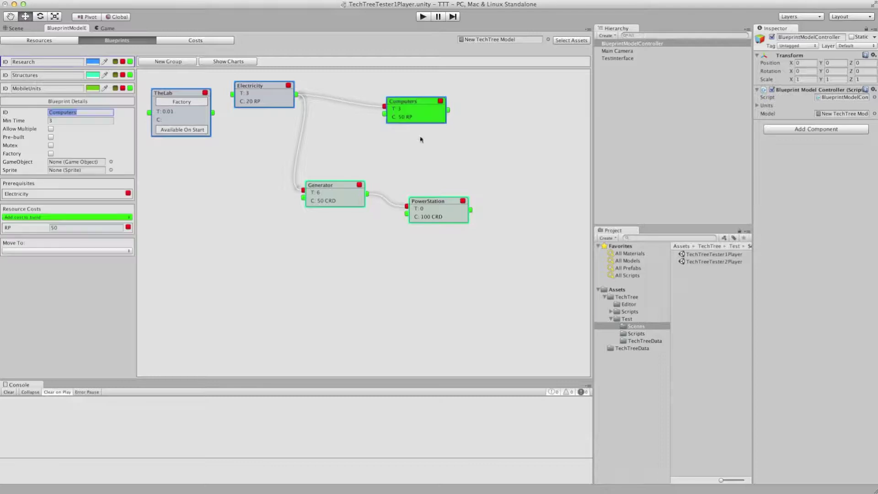
{"action": "left_click_drag", "start_coordinate": [433, 208], "coordinate": [436, 199]}
{"action": "left_click_drag", "start_coordinate": [410, 108], "coordinate": [373, 105]}
{"action": "left_click_drag", "start_coordinate": [443, 209], "coordinate": [469, 204]}
{"action": "left_click", "coordinate": [468, 205]}
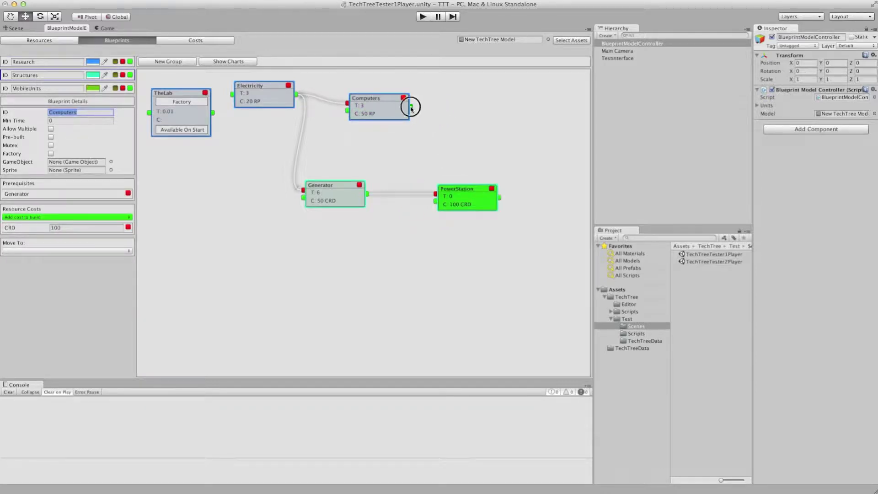
{"action": "left_click_drag", "start_coordinate": [411, 106], "coordinate": [435, 201]}
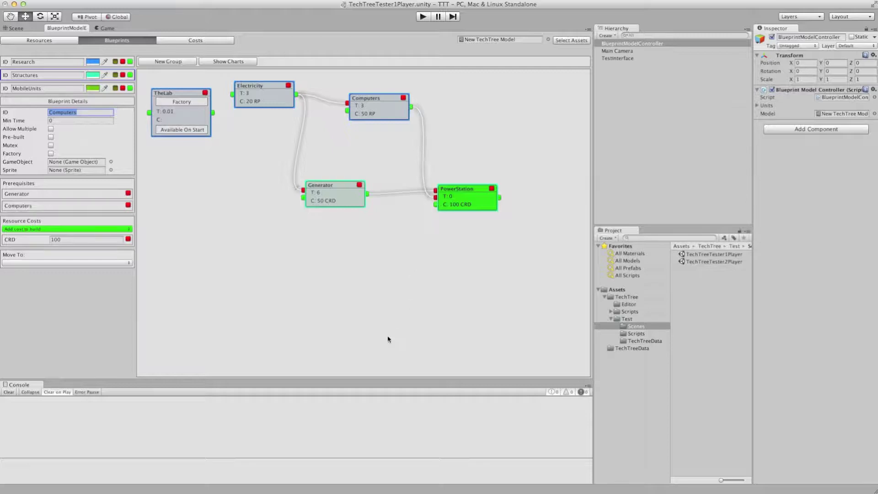
{"action": "left_click", "coordinate": [263, 188]}
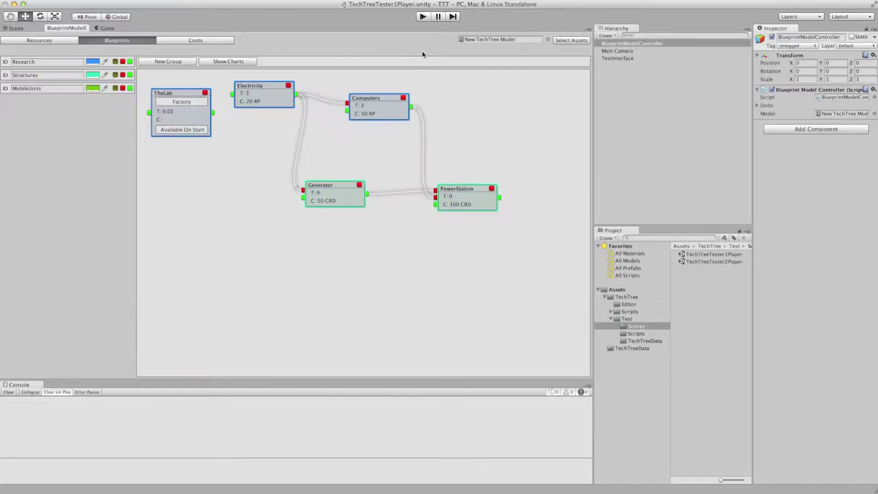
Add a new blueprint named ConstructionYard to the Structures group.
{"action": "left_click", "coordinate": [424, 17]}
{"action": "left_click", "coordinate": [196, 118]}
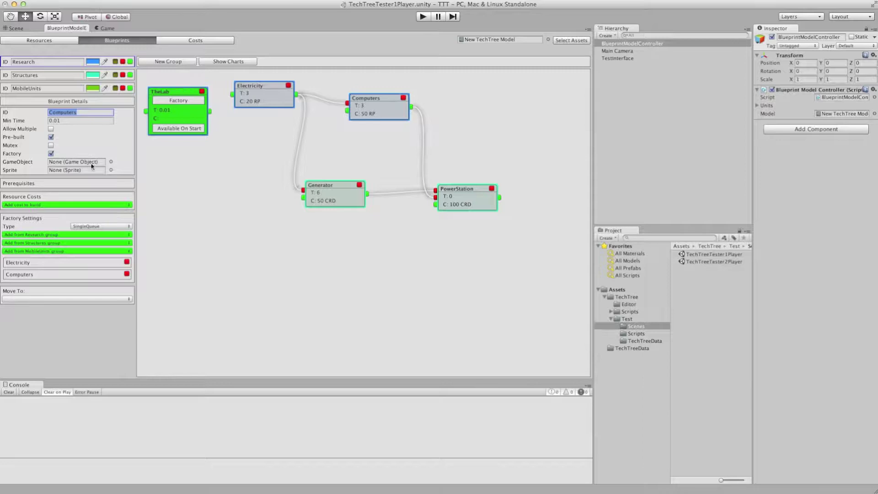
{"action": "left_click", "coordinate": [130, 75]}
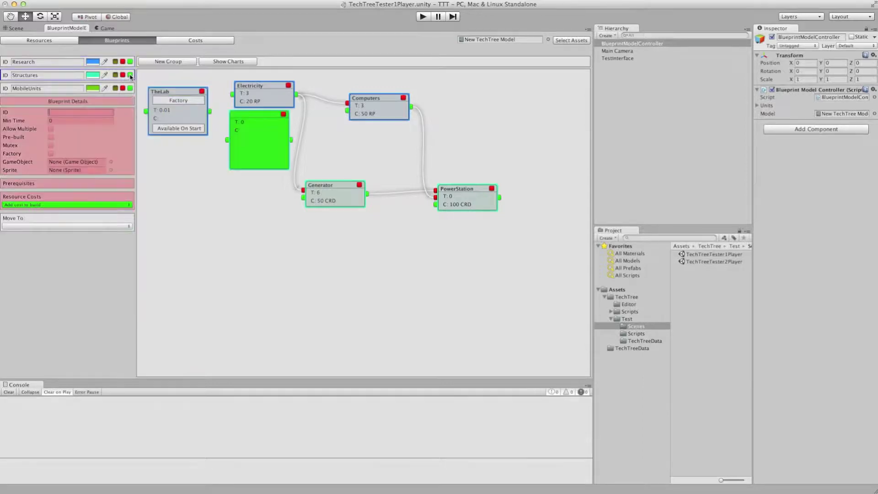
{"action": "left_click_drag", "start_coordinate": [254, 122], "coordinate": [195, 190]}
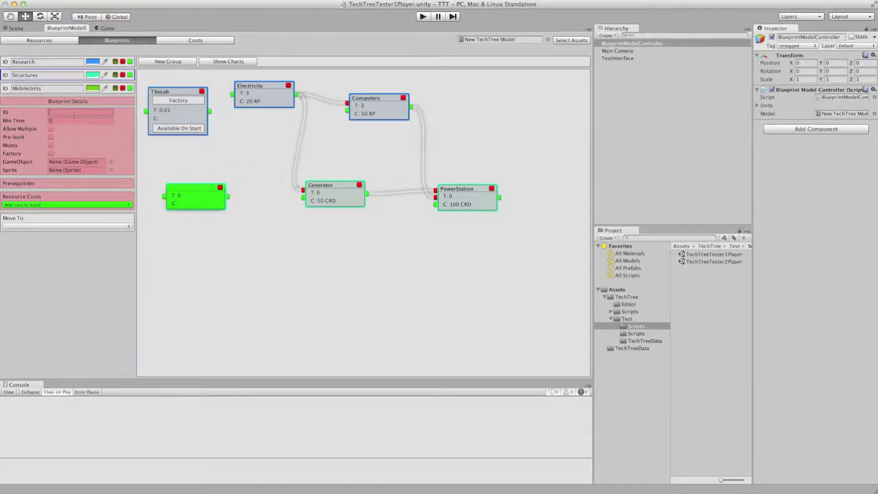
{"action": "type", "text": "Constr"}
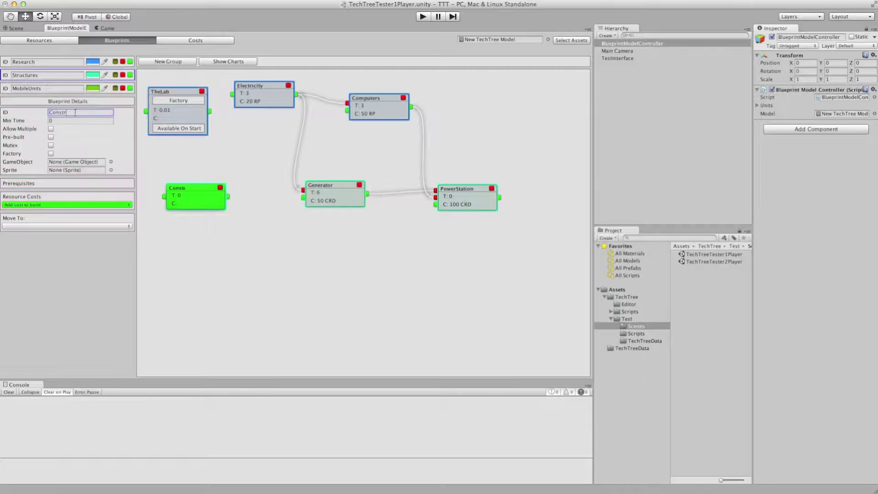
{"action": "type", "text": "uctionYard"}
{"action": "left_click_drag", "start_coordinate": [192, 194], "coordinate": [221, 187]}
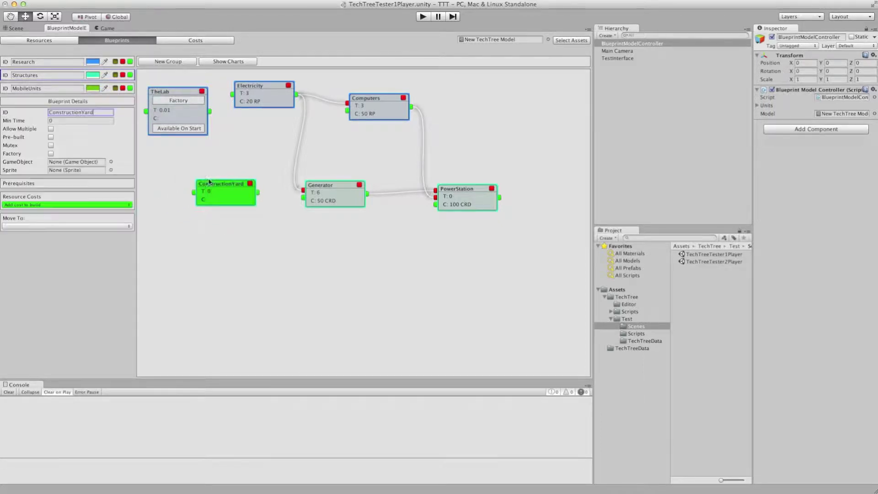
Set ConstructionYard's minimum build time to 5.
{"action": "left_click", "coordinate": [63, 121]}
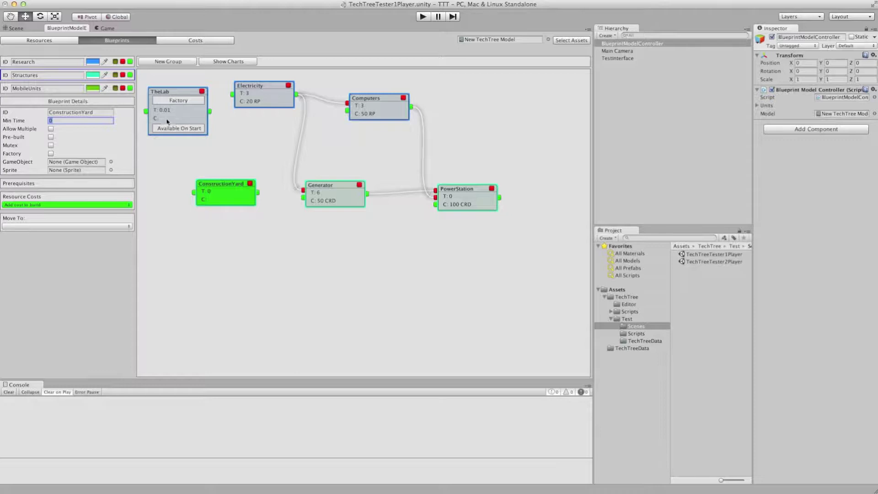
{"action": "left_click_drag", "start_coordinate": [168, 120], "coordinate": [163, 117]}
{"action": "left_click_drag", "start_coordinate": [217, 193], "coordinate": [227, 195]}
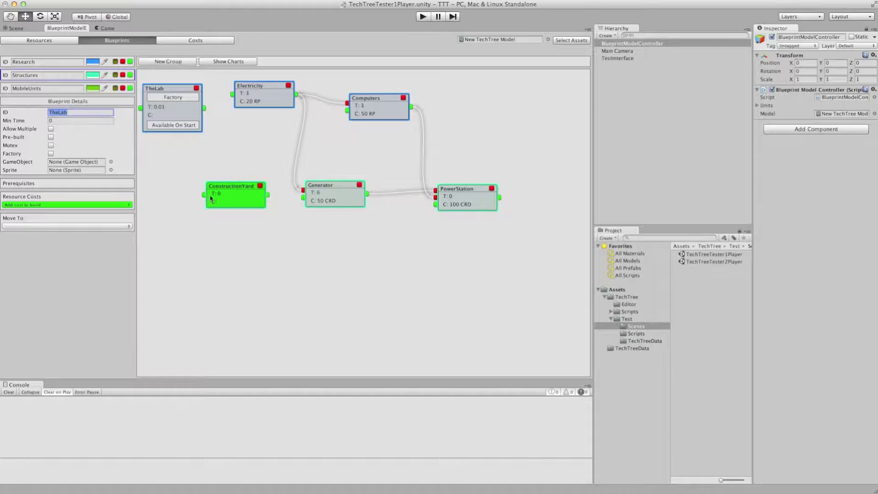
{"action": "left_click", "coordinate": [67, 120]}
{"action": "type", "text": "5"}
Give ConstructionYard a build cost of 5 RP and 10 CRD.
{"action": "left_click", "coordinate": [28, 205]}
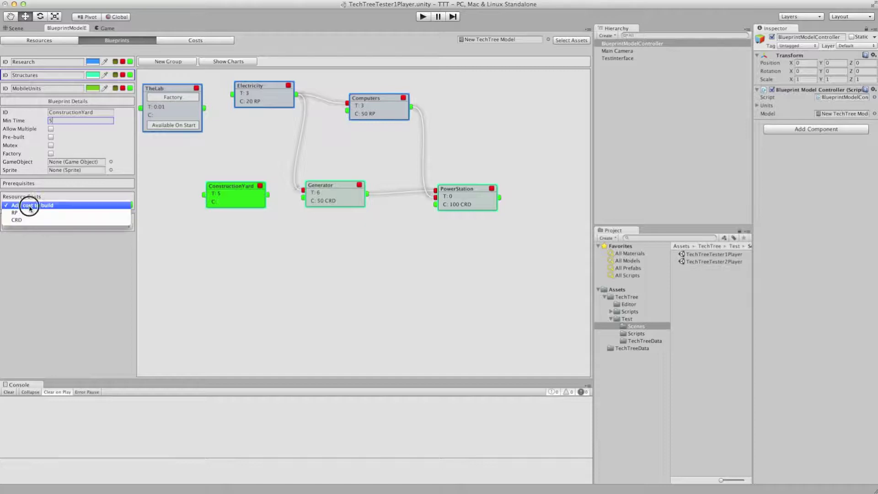
{"action": "left_click", "coordinate": [34, 211]}
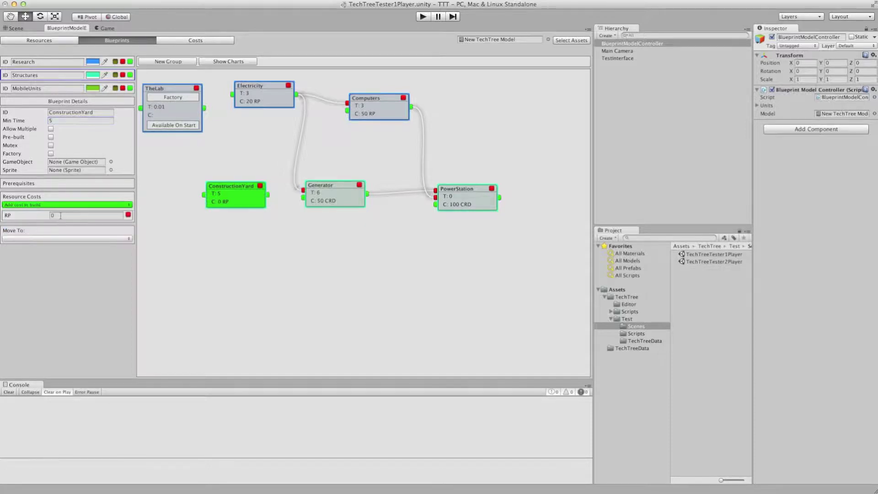
{"action": "left_click", "coordinate": [35, 217]}
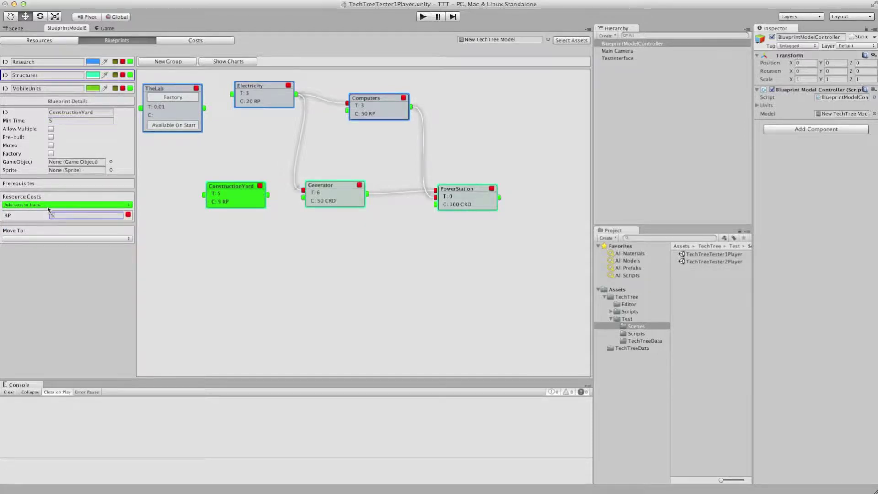
{"action": "type", "text": "5"}
{"action": "left_click", "coordinate": [48, 205]}
{"action": "left_click", "coordinate": [39, 217]}
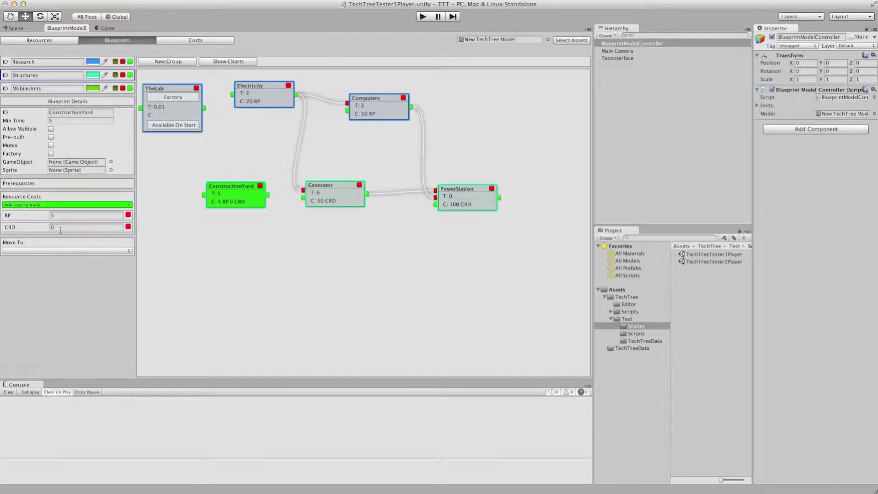
{"action": "left_click", "coordinate": [37, 230]}
{"action": "type", "text": "10"}
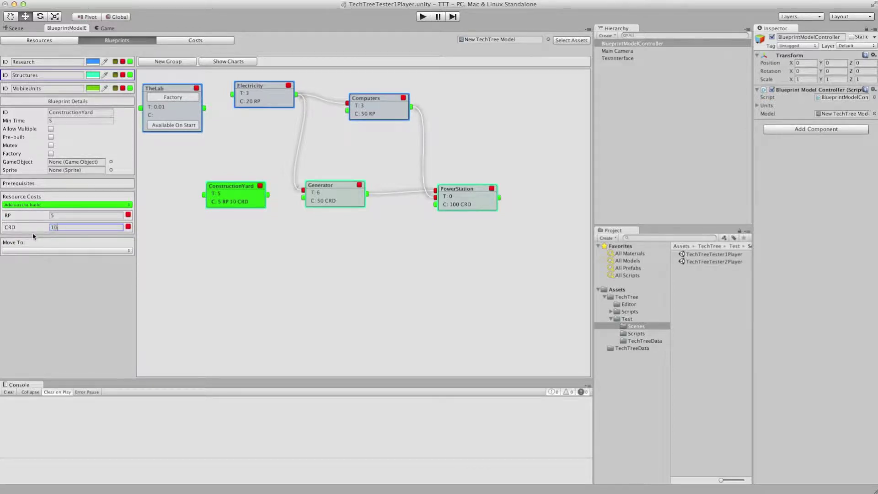
{"action": "key", "text": "Tab"}
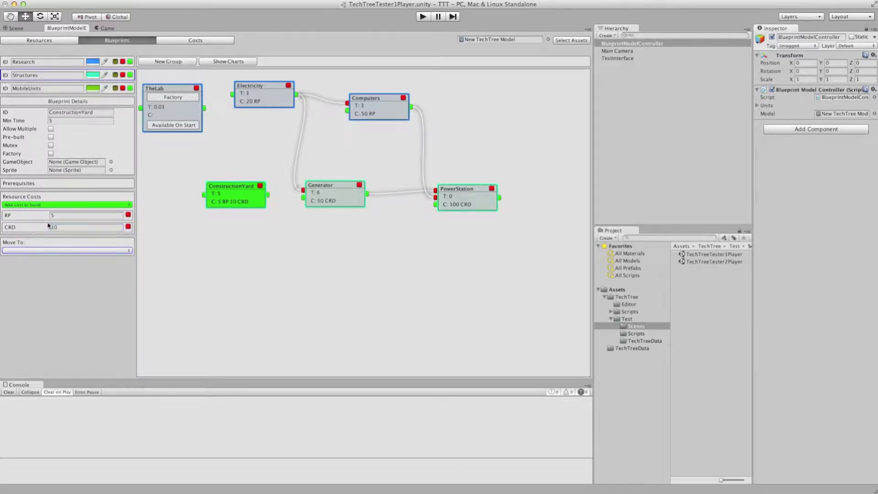
{"action": "left_click", "coordinate": [187, 107]}
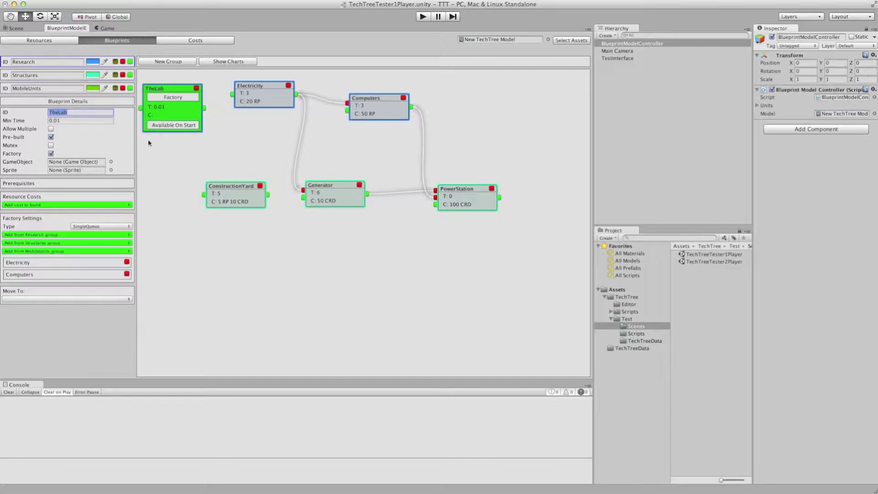
Add ConstructionYard to TheLab's build list and link TheLab's output to it.
{"action": "left_click", "coordinate": [44, 246]}
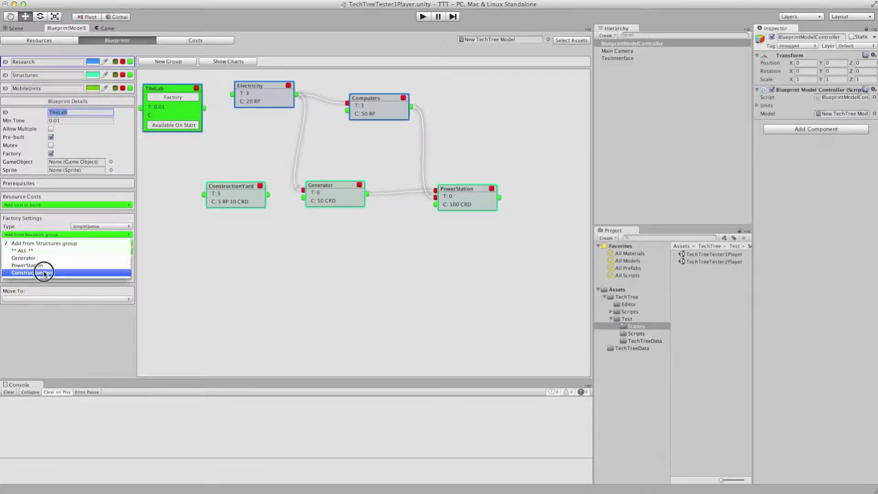
{"action": "left_click", "coordinate": [45, 272]}
{"action": "left_click", "coordinate": [234, 199]}
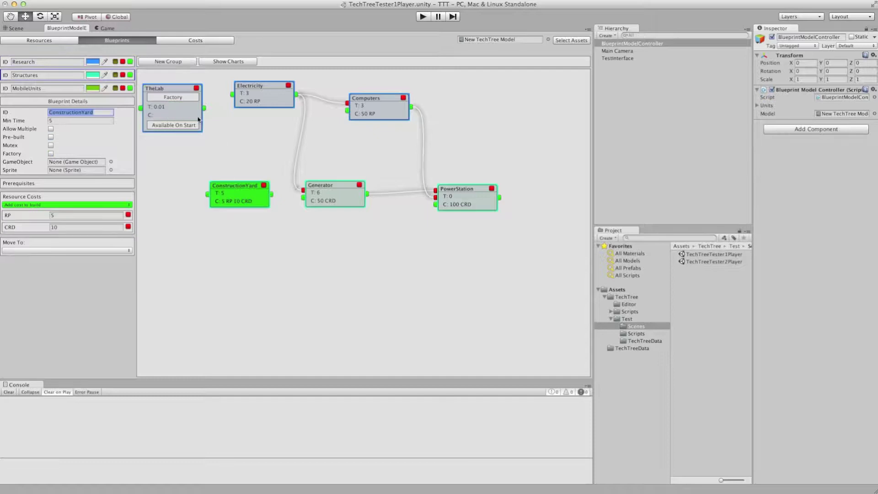
{"action": "left_click_drag", "start_coordinate": [204, 109], "coordinate": [238, 195]}
{"action": "left_click_drag", "start_coordinate": [318, 187], "coordinate": [338, 190]}
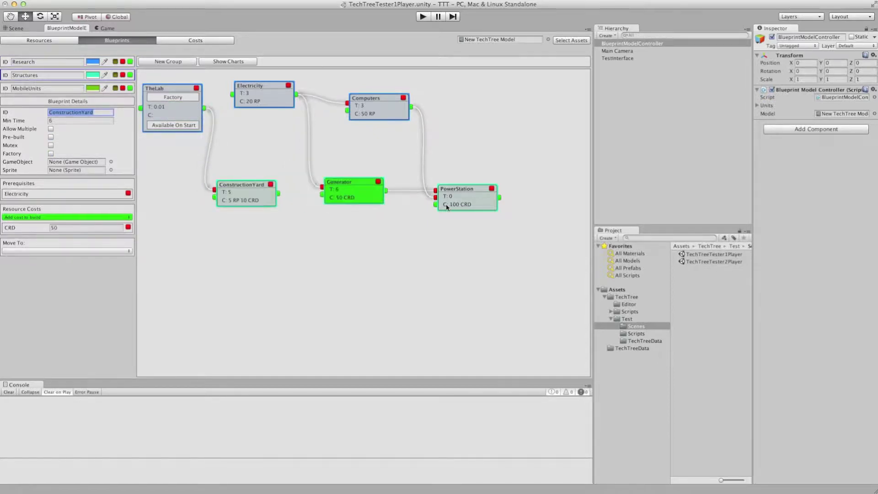
{"action": "left_click_drag", "start_coordinate": [446, 204], "coordinate": [459, 194]}
Make ConstructionYard a factory building the Structures blueprints Generator and PowerStation, excluding itself.
{"action": "left_click", "coordinate": [247, 195]}
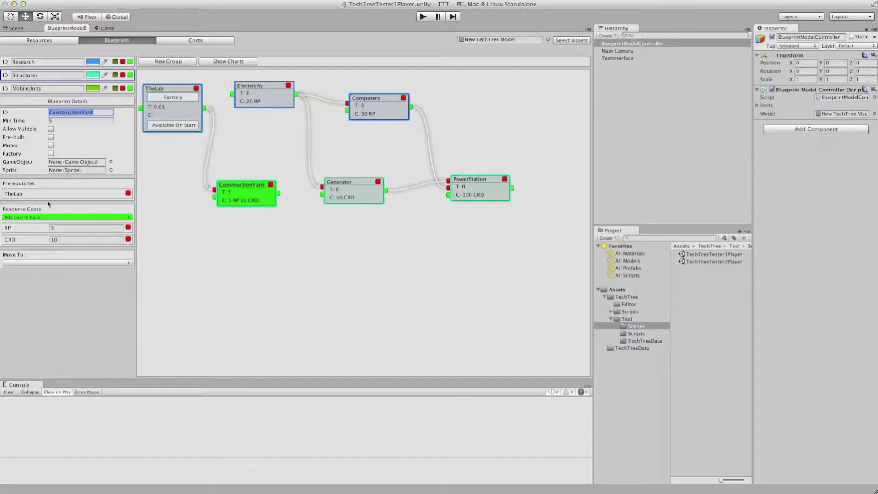
{"action": "left_click", "coordinate": [51, 153]}
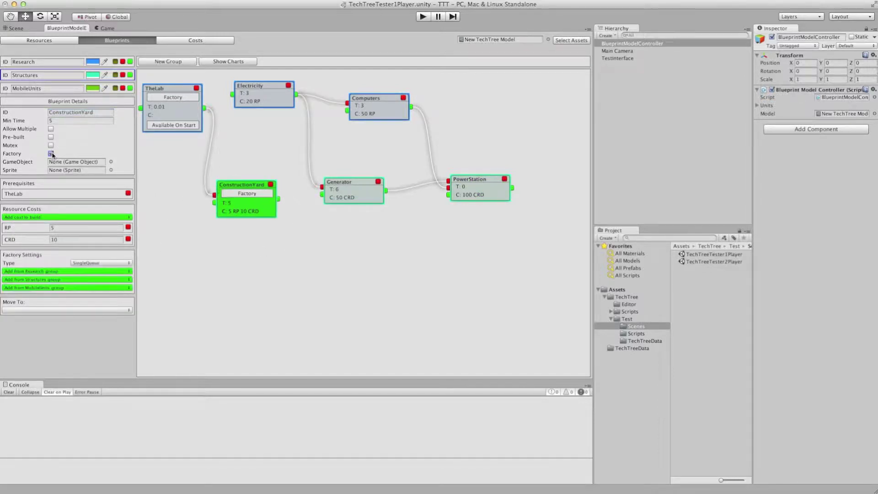
{"action": "left_click", "coordinate": [53, 282]}
{"action": "left_click", "coordinate": [52, 290]}
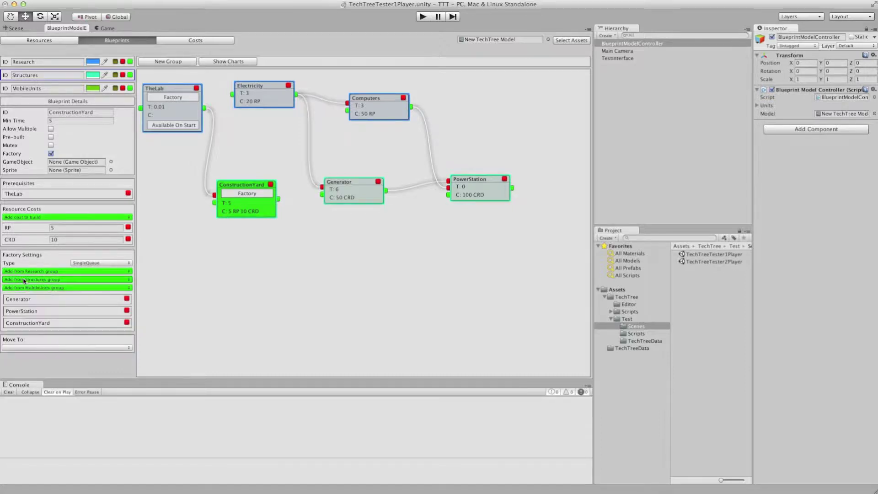
{"action": "left_click", "coordinate": [127, 322]}
{"action": "left_click", "coordinate": [260, 273]}
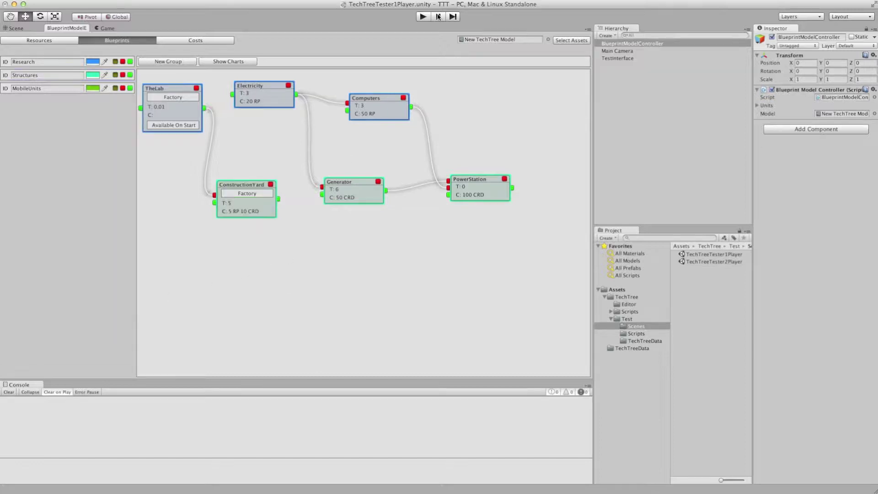
{"action": "left_click", "coordinate": [421, 19]}
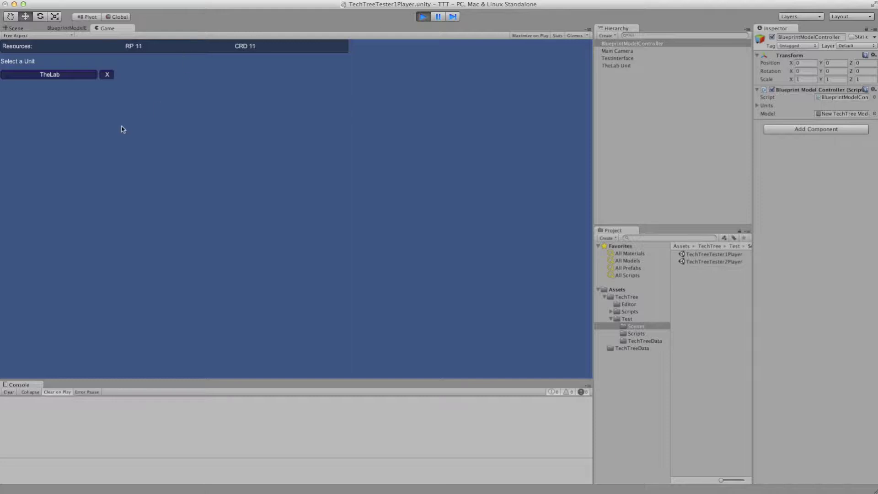
From TheLab, build ConstructionYard and then Electricity, then go back to the BlueprintModelEditor graph.
{"action": "left_click", "coordinate": [73, 76]}
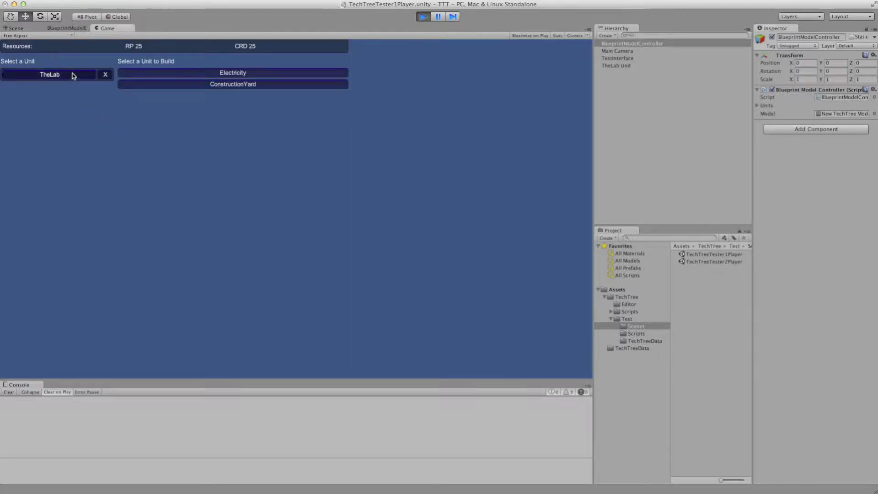
{"action": "left_click", "coordinate": [230, 84]}
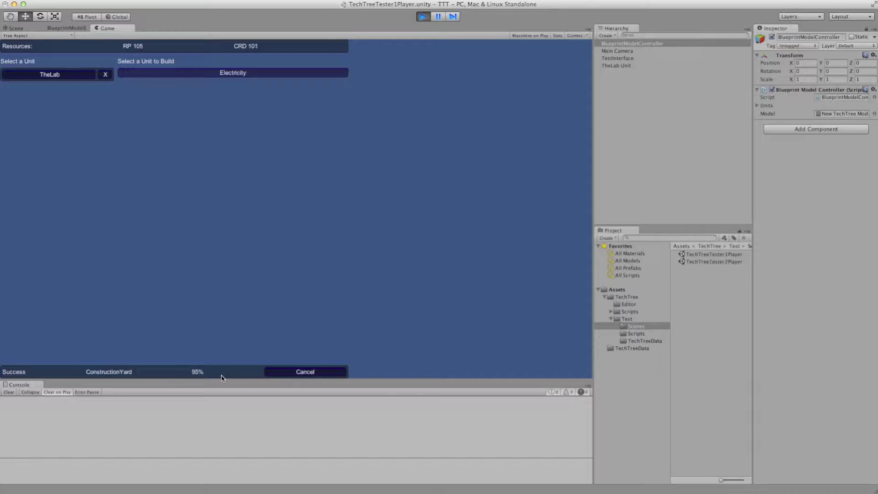
{"action": "left_click", "coordinate": [65, 92]}
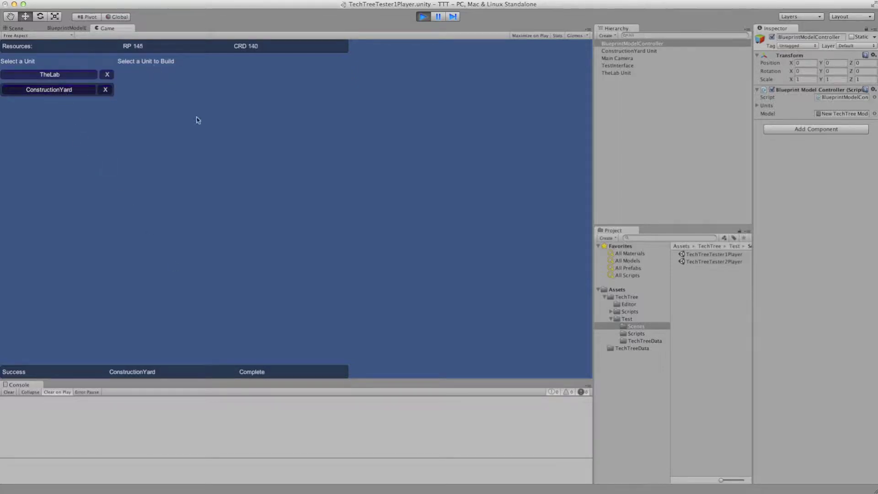
{"action": "left_click", "coordinate": [40, 74]}
{"action": "left_click", "coordinate": [200, 73]}
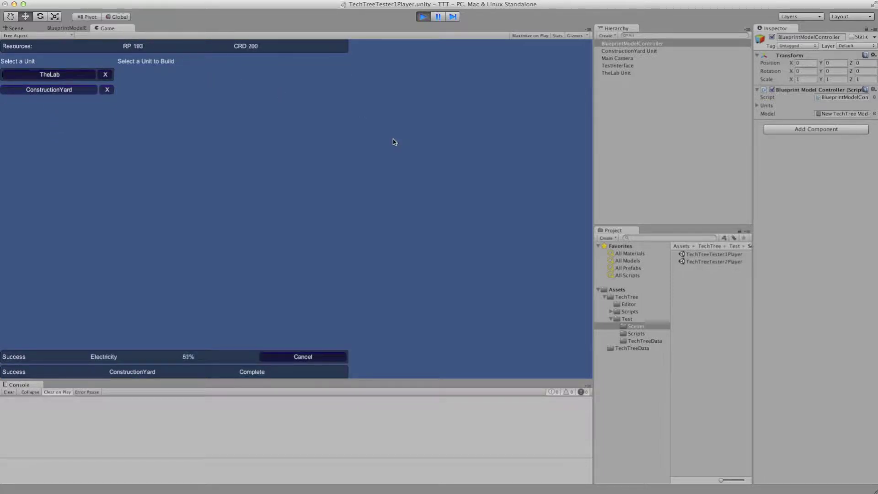
{"action": "left_click", "coordinate": [53, 90]}
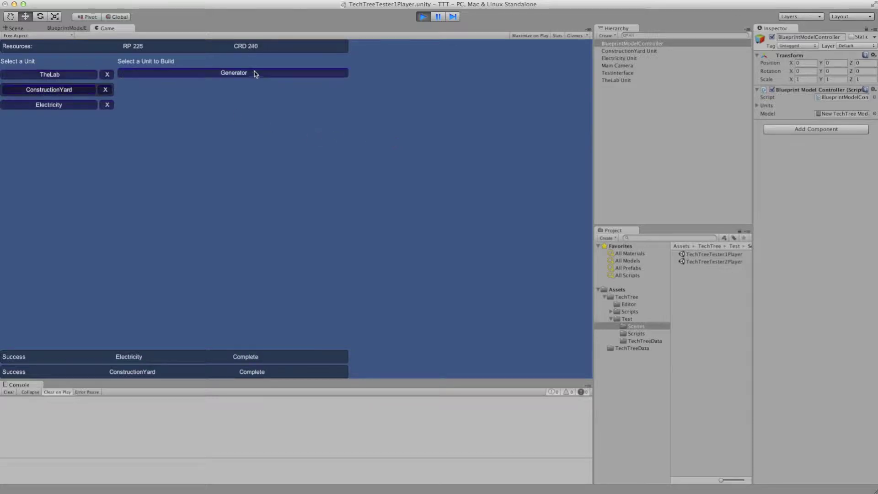
{"action": "left_click", "coordinate": [66, 28]}
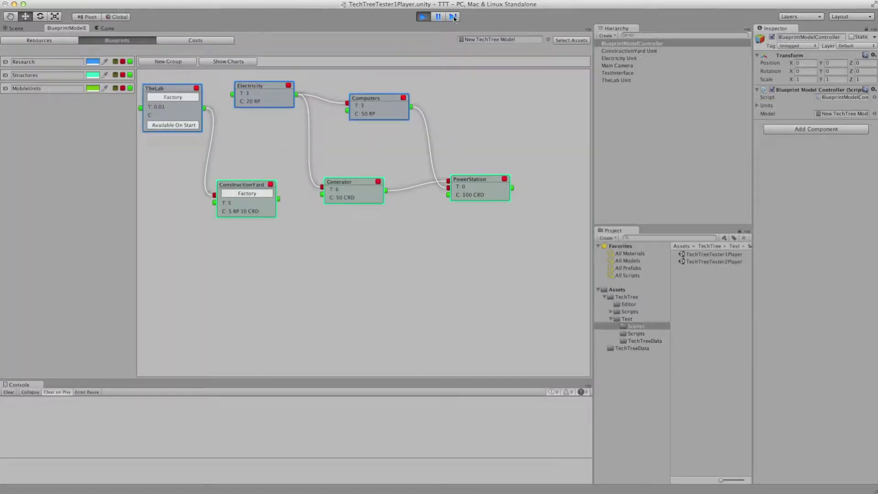
Stop play mode and create a PowerEngineer blueprint linked after PowerStation.
{"action": "left_click", "coordinate": [422, 18]}
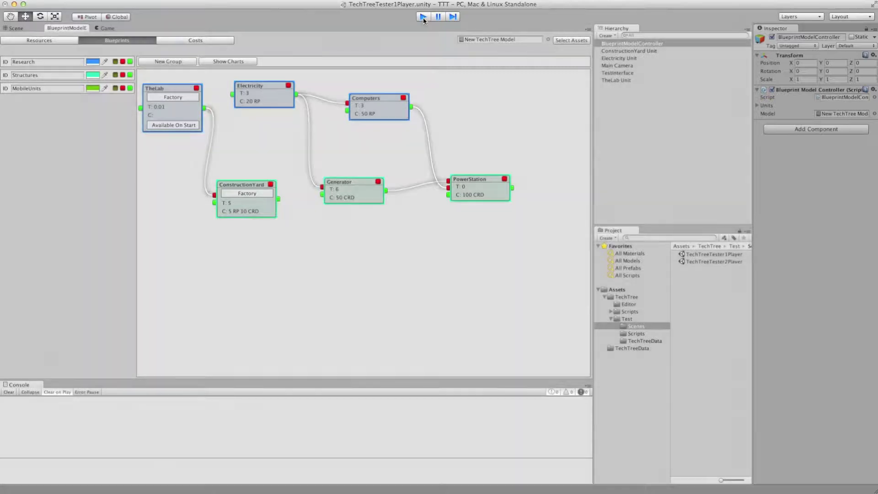
{"action": "left_click_drag", "start_coordinate": [260, 212], "coordinate": [260, 200]}
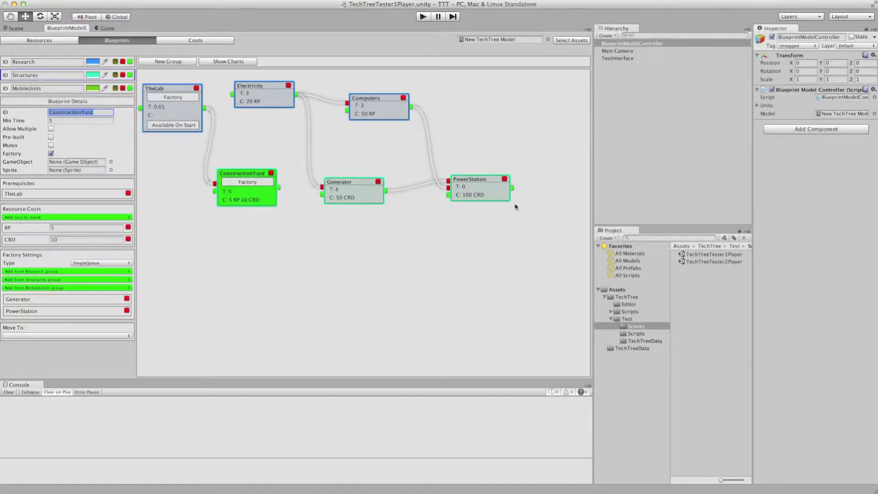
{"action": "left_click_drag", "start_coordinate": [481, 189], "coordinate": [414, 241]}
{"action": "left_click", "coordinate": [349, 190]}
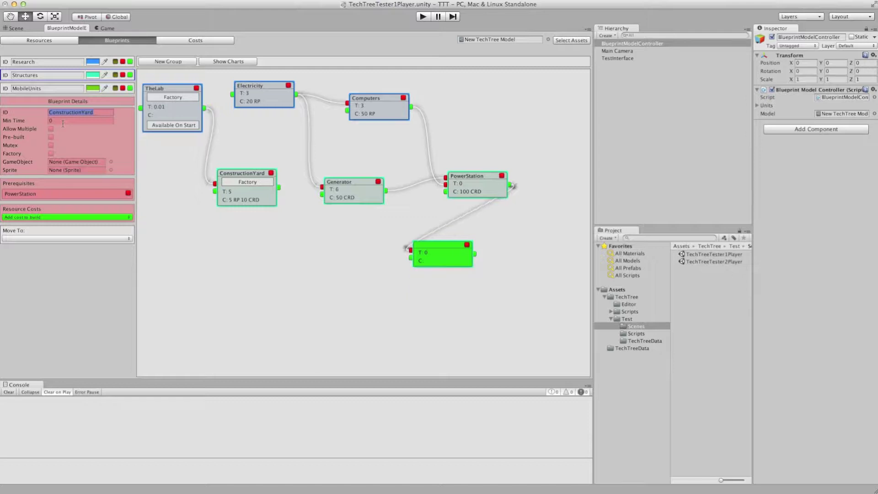
{"action": "type", "text": "P"}
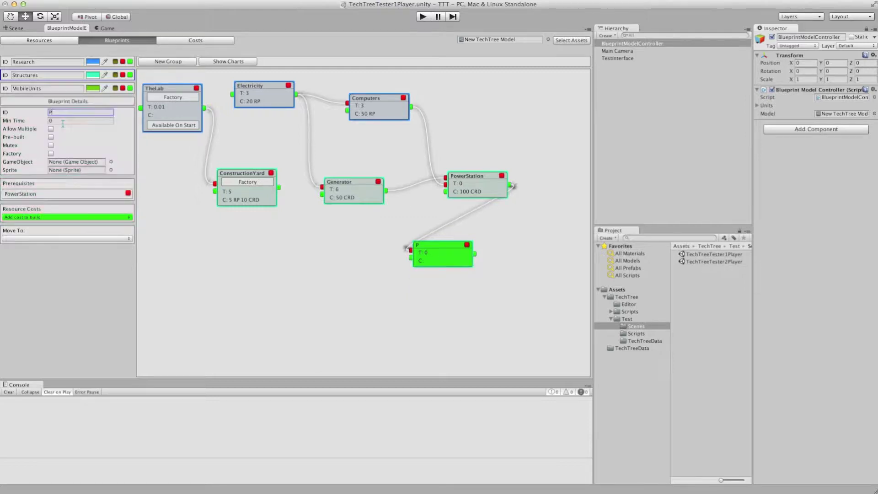
{"action": "type", "text": "owerEngineer"}
{"action": "key", "text": "Tab"}
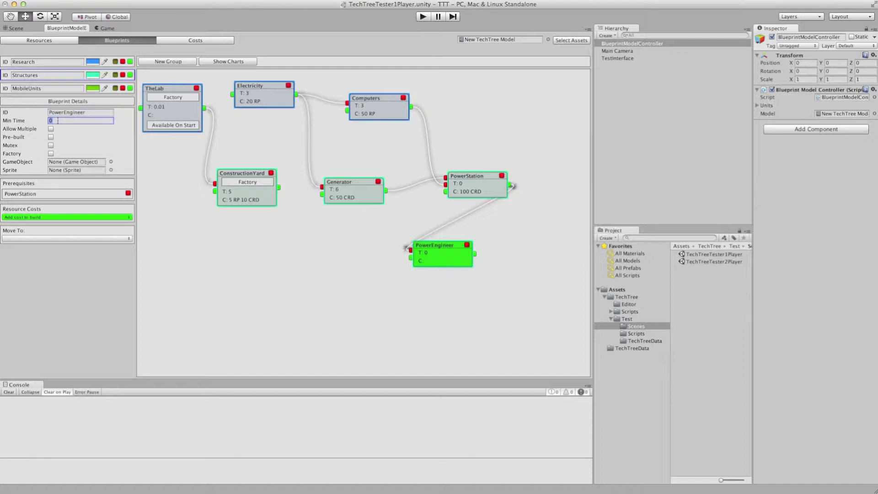
Give PowerEngineer minimum time 5 and a 5 CRD cost, then reposition the nodes.
{"action": "key", "text": "Tab"}
{"action": "left_click", "coordinate": [53, 217]}
{"action": "left_click", "coordinate": [51, 227]}
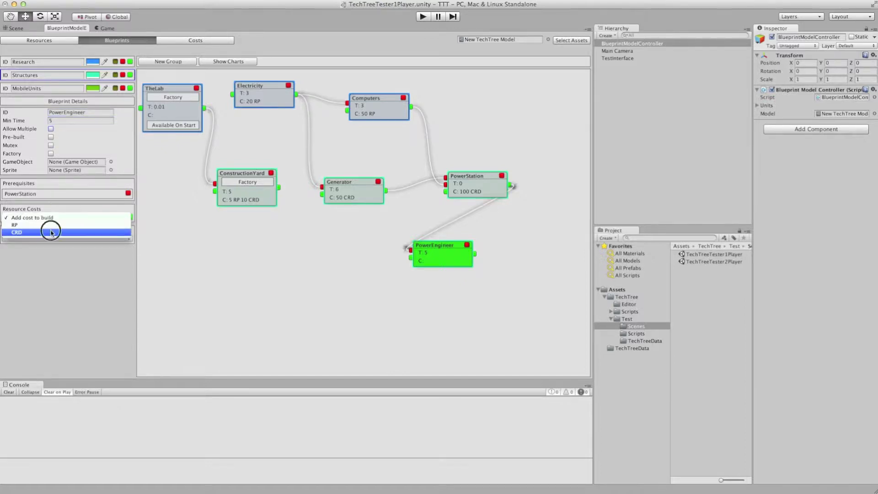
{"action": "left_click", "coordinate": [55, 227]}
{"action": "type", "text": "5"}
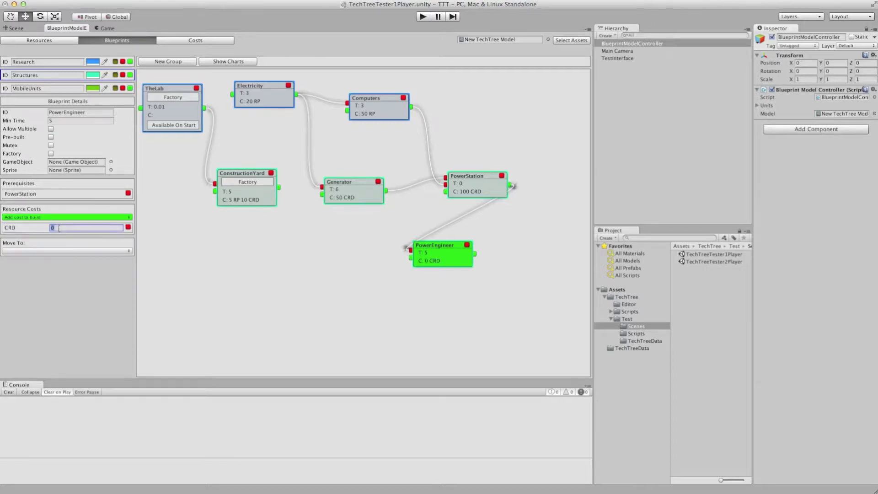
{"action": "left_click", "coordinate": [284, 265]}
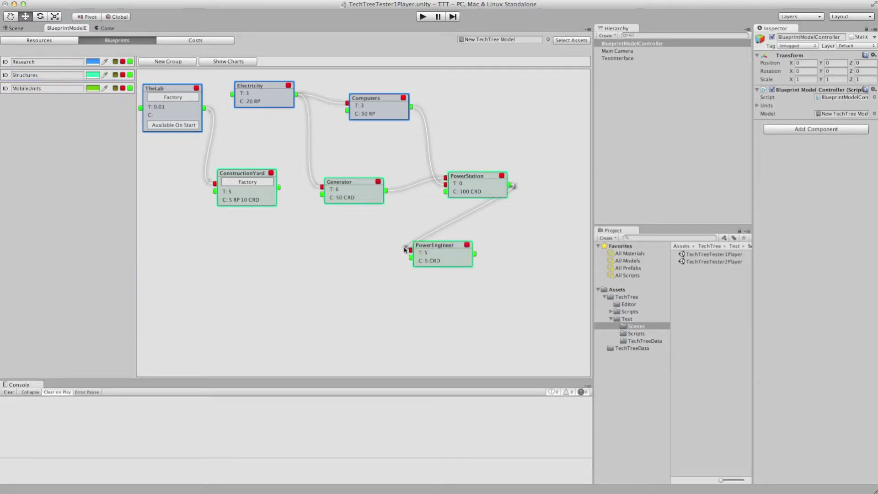
{"action": "left_click_drag", "start_coordinate": [454, 254], "coordinate": [514, 255]}
{"action": "left_click_drag", "start_coordinate": [479, 189], "coordinate": [450, 161]}
Allow multiple PowerEngineer builds and turn PowerStation into a factory.
{"action": "left_click", "coordinate": [477, 240]}
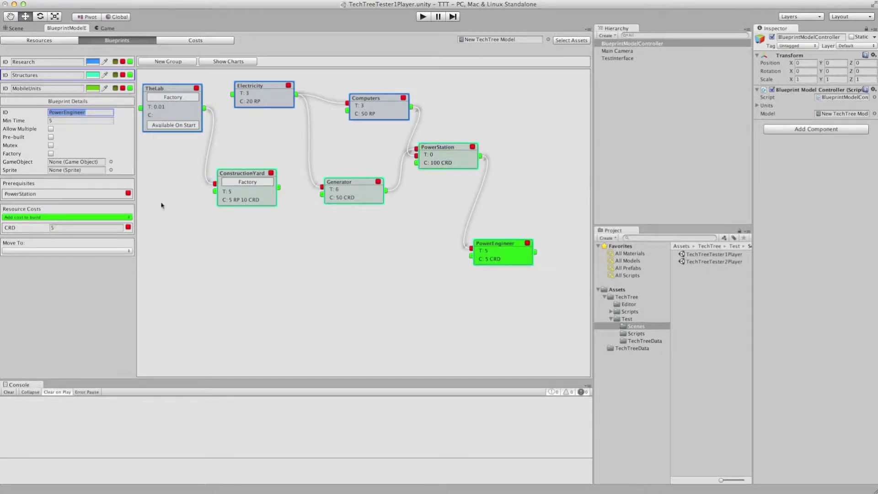
{"action": "left_click", "coordinate": [50, 129]}
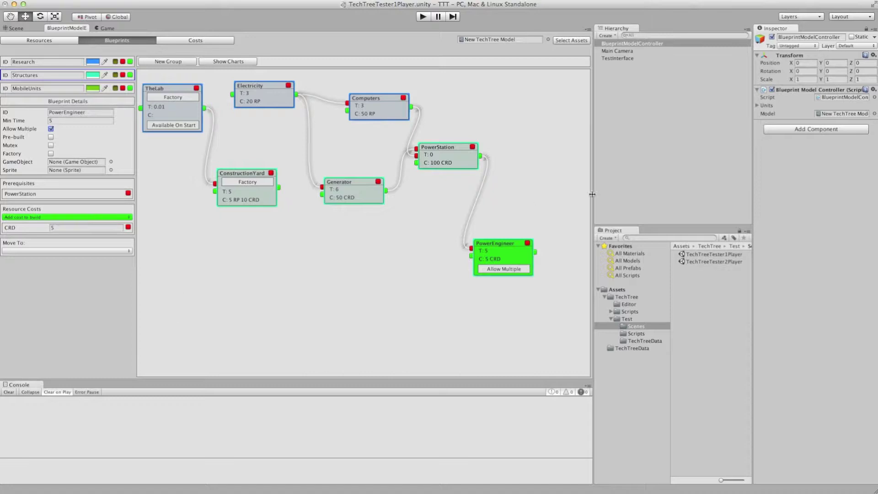
{"action": "left_click_drag", "start_coordinate": [507, 251], "coordinate": [523, 228]}
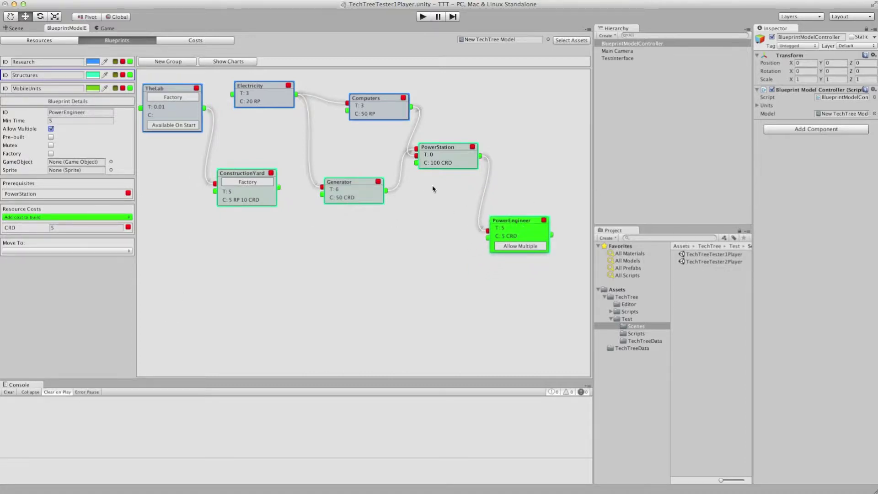
{"action": "left_click", "coordinate": [436, 166]}
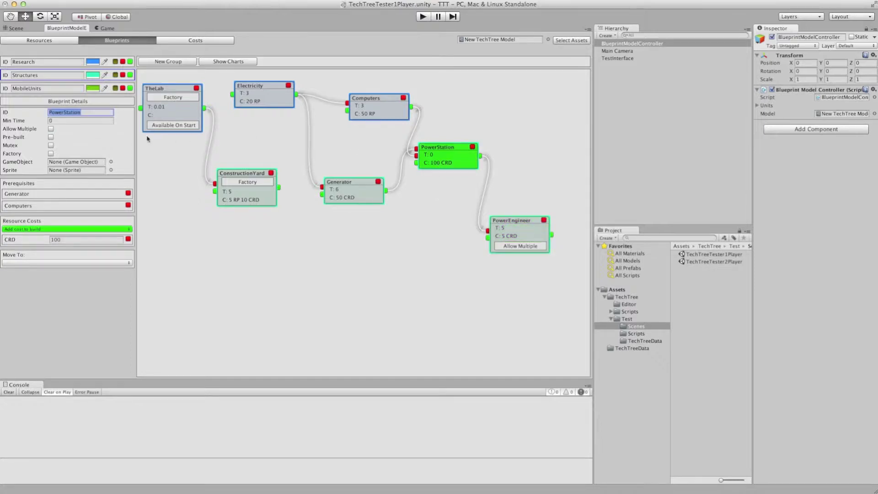
{"action": "left_click", "coordinate": [50, 154]}
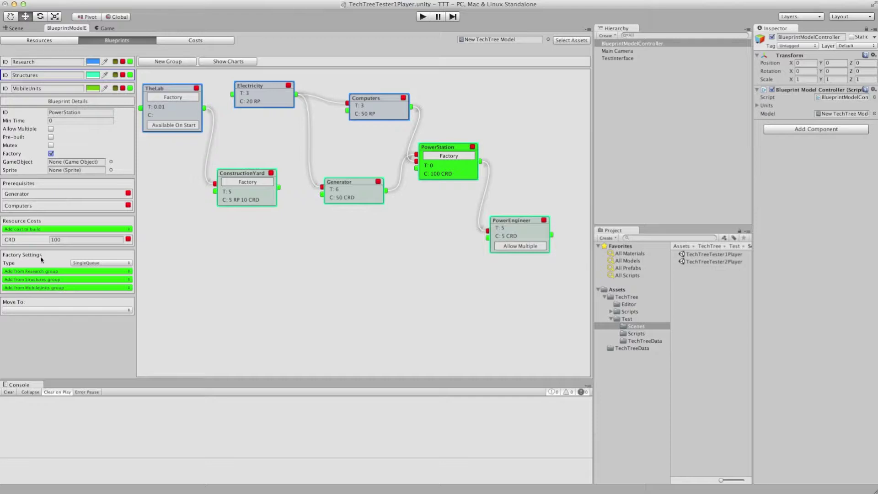
{"action": "left_click", "coordinate": [47, 289]}
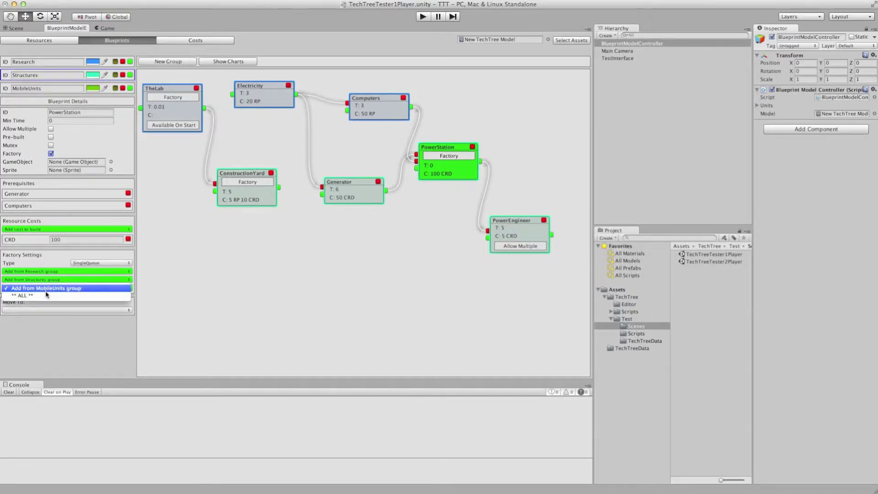
{"action": "left_click", "coordinate": [48, 295]}
{"action": "left_click", "coordinate": [237, 287]}
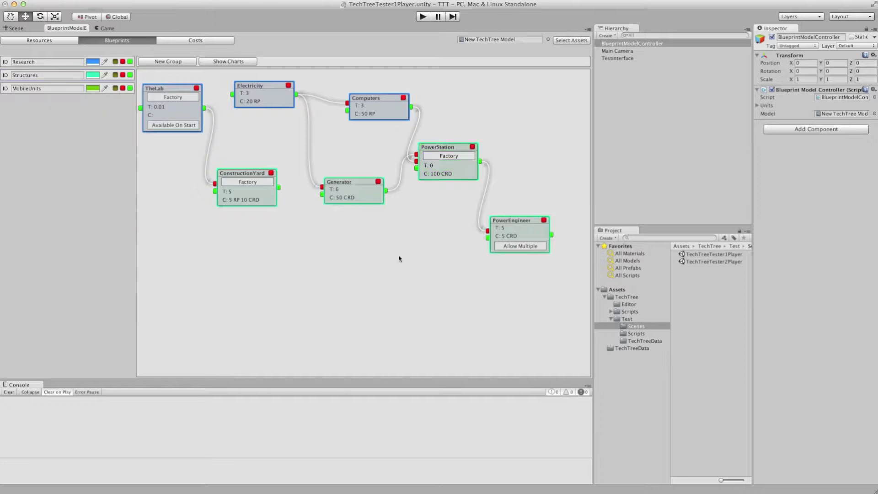
Move PowerEngineer into the MobileUnits group and add it to PowerStation's factory list.
{"action": "left_click", "coordinate": [512, 231]}
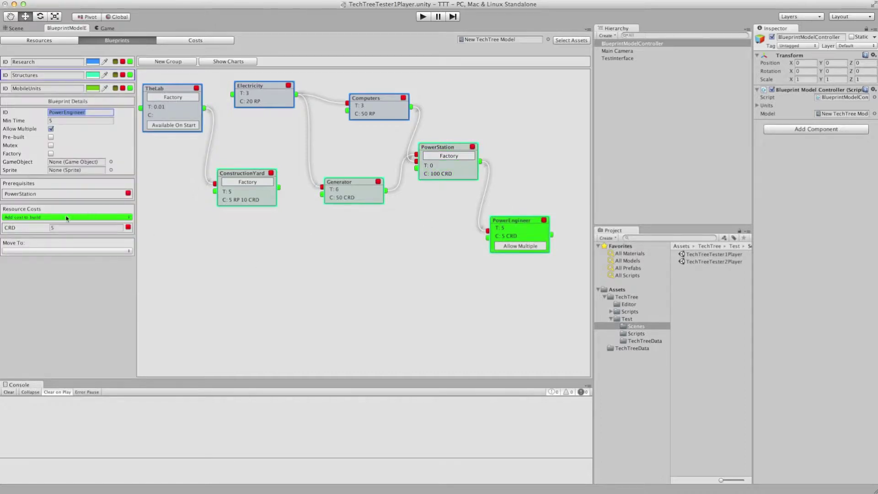
{"action": "left_click", "coordinate": [66, 251]}
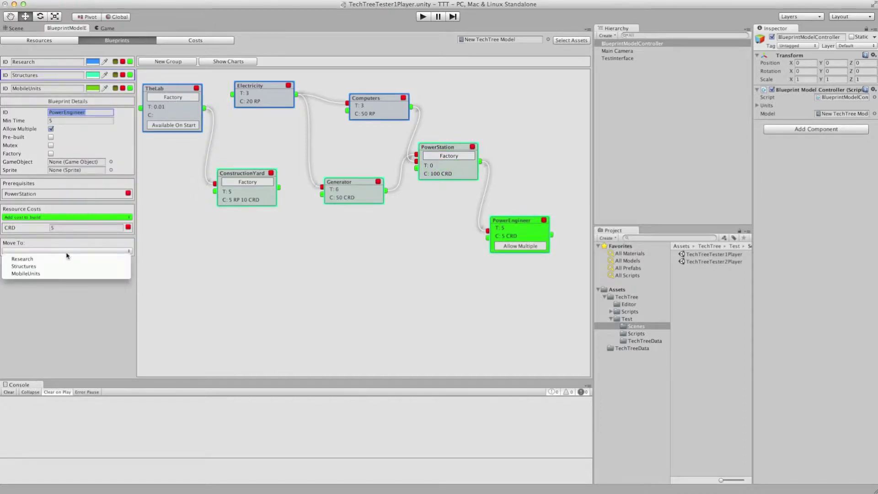
{"action": "left_click", "coordinate": [27, 273]}
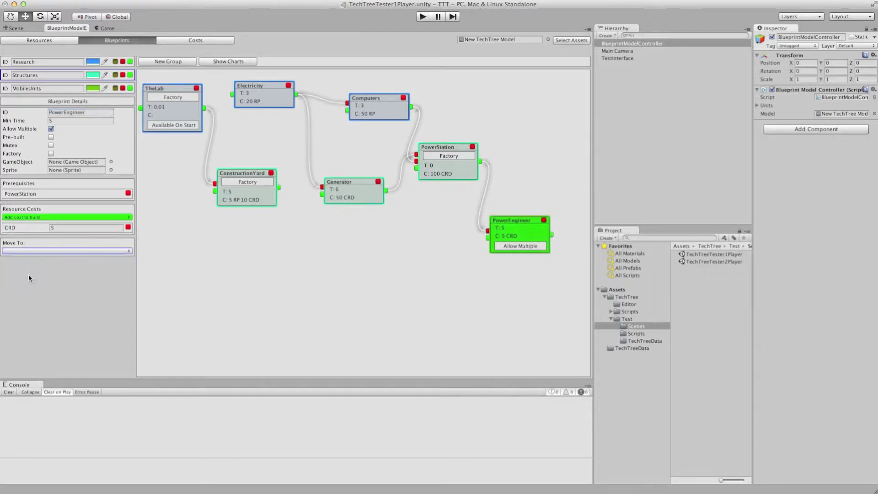
{"action": "left_click", "coordinate": [454, 174]}
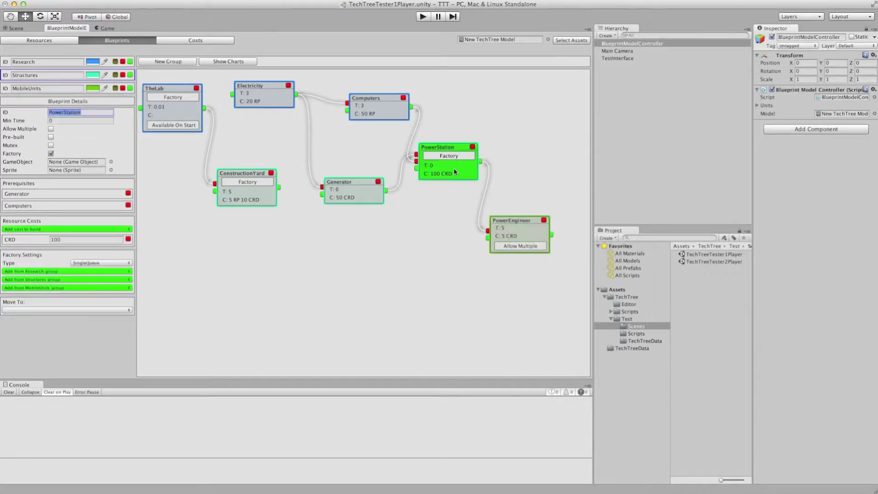
{"action": "left_click", "coordinate": [44, 288]}
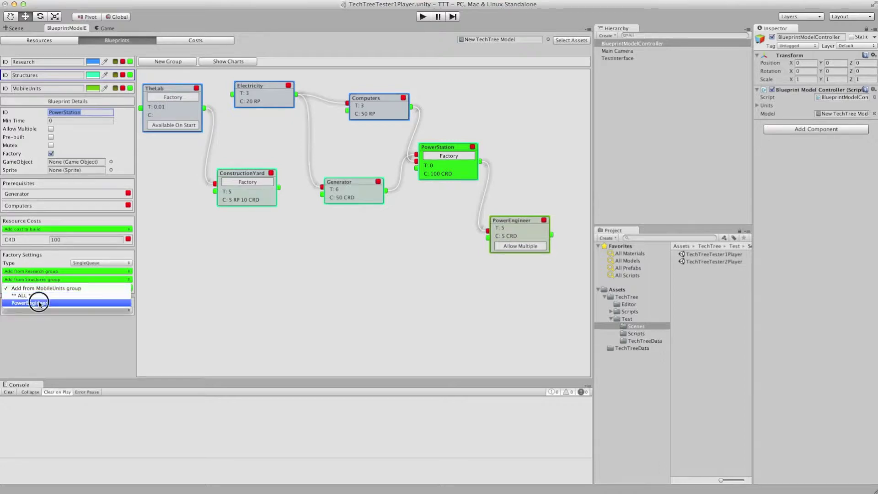
{"action": "left_click", "coordinate": [36, 303]}
{"action": "left_click_drag", "start_coordinate": [510, 231], "coordinate": [513, 231]}
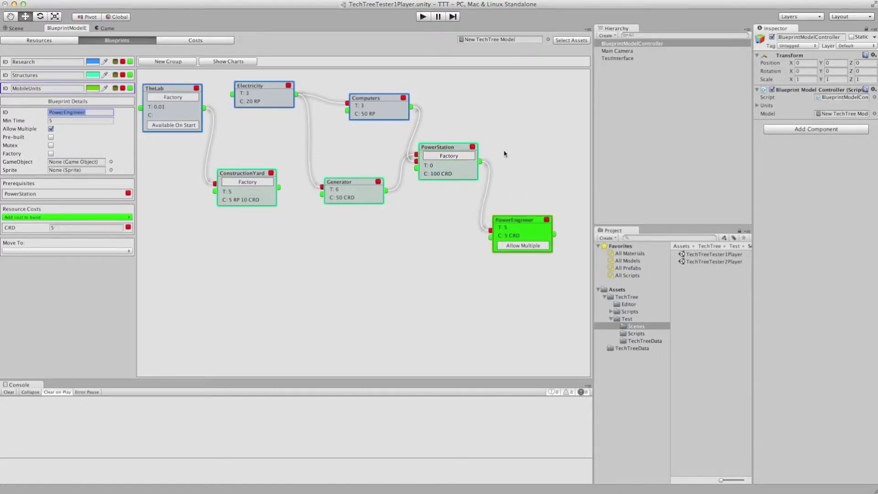
{"action": "left_click", "coordinate": [422, 17]}
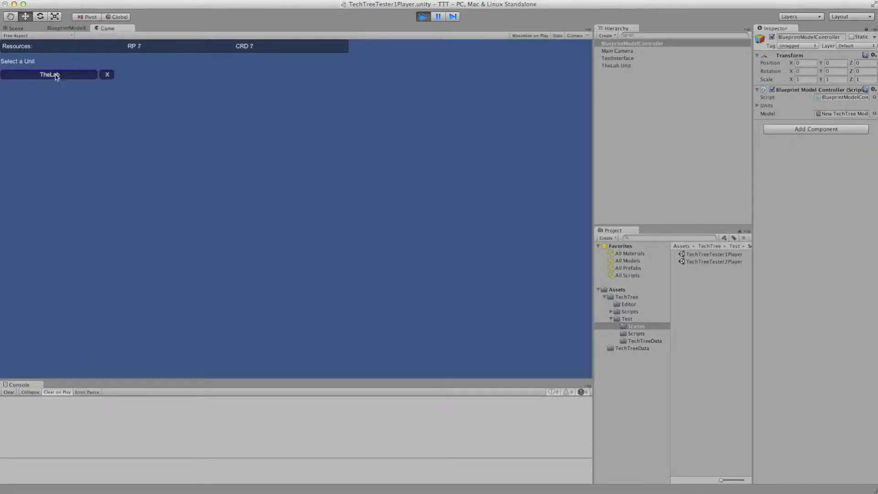
In the test game, build Electricity, ConstructionYard, Computers, Generator and PowerStation.
{"action": "left_click", "coordinate": [57, 75]}
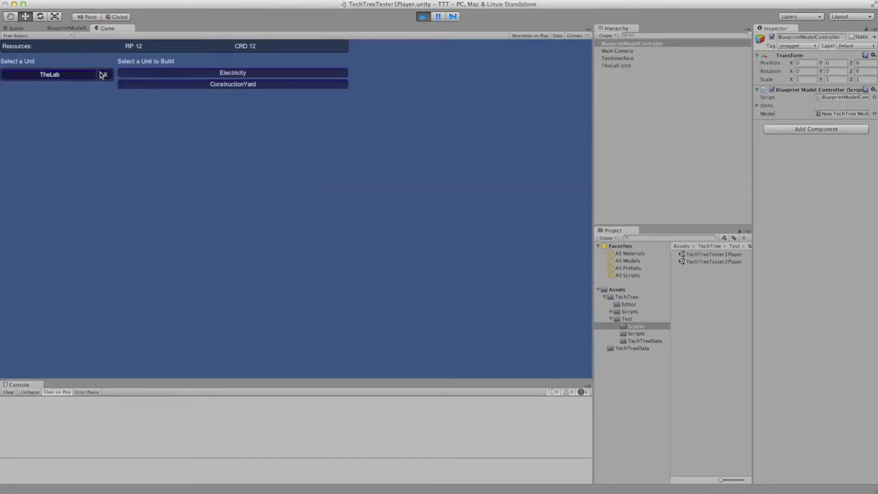
{"action": "left_click", "coordinate": [207, 74]}
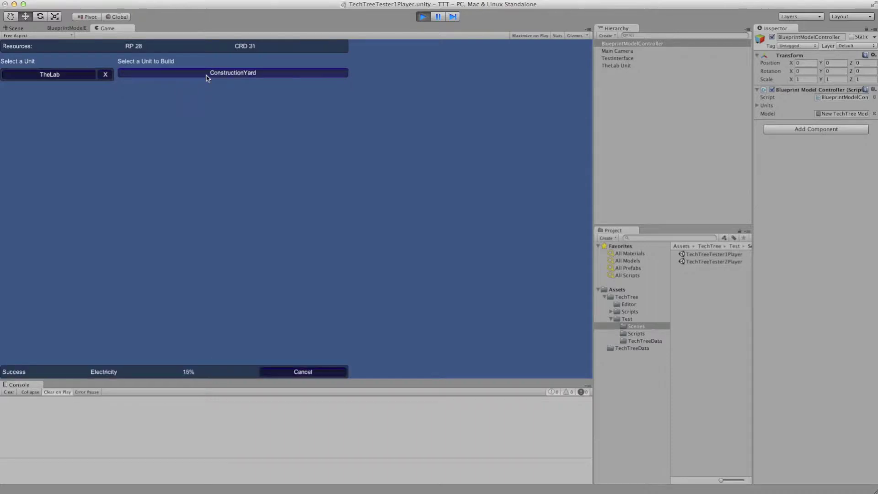
{"action": "left_click", "coordinate": [206, 75]}
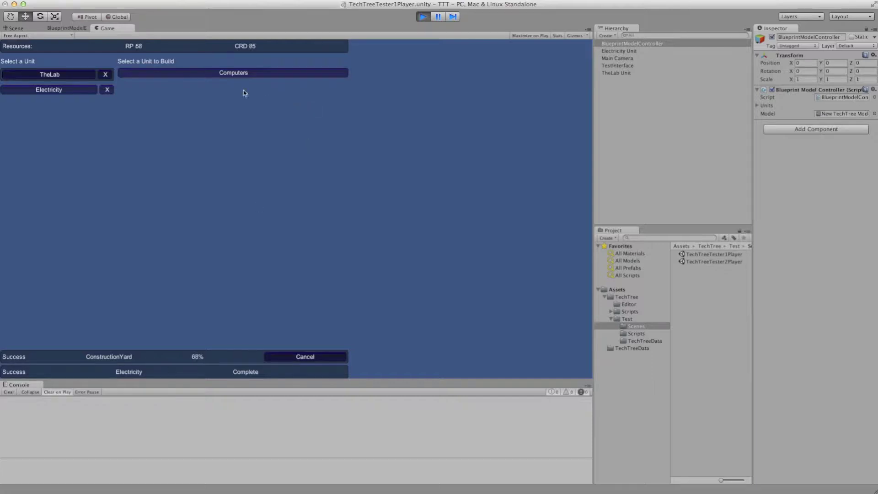
{"action": "left_click", "coordinate": [250, 76]}
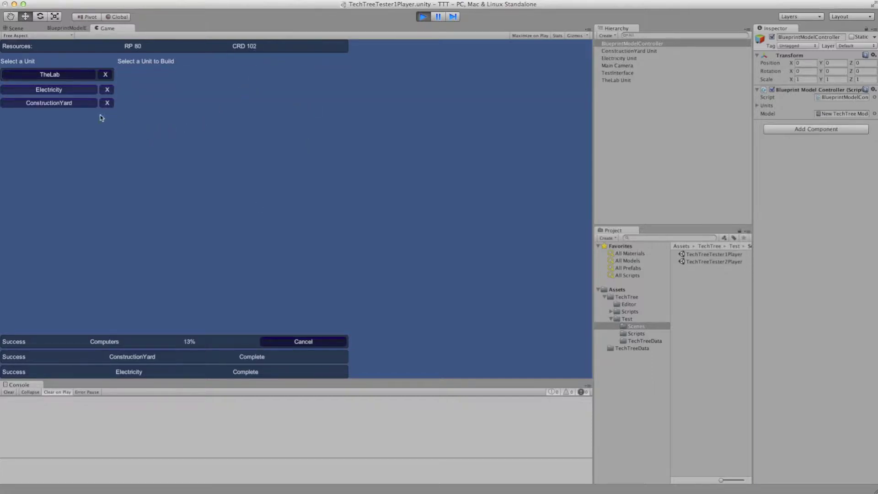
{"action": "left_click", "coordinate": [67, 105]}
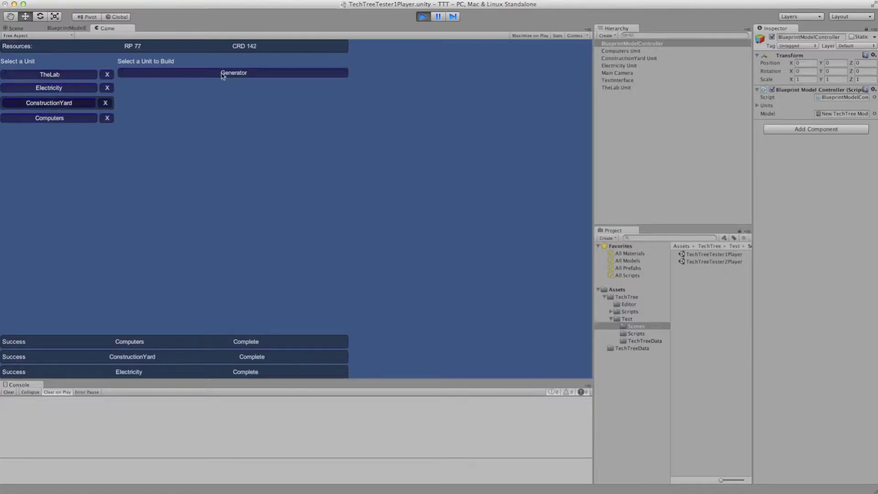
{"action": "left_click", "coordinate": [233, 75]}
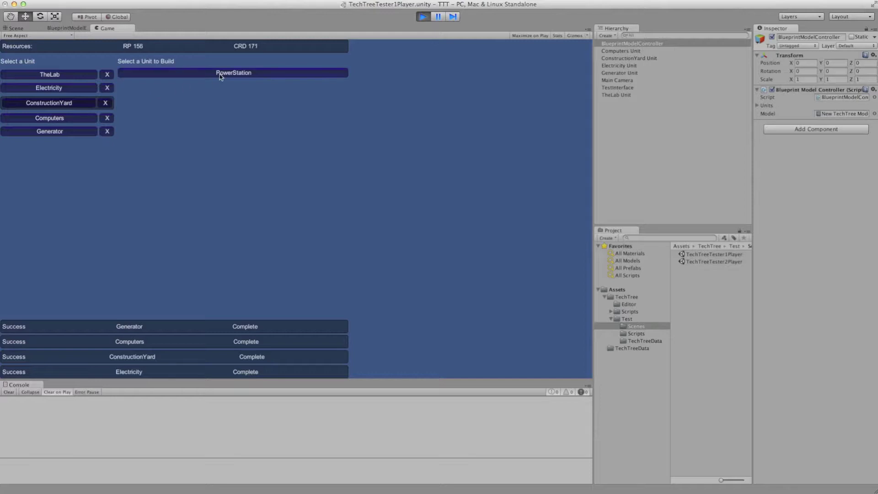
{"action": "left_click", "coordinate": [220, 74]}
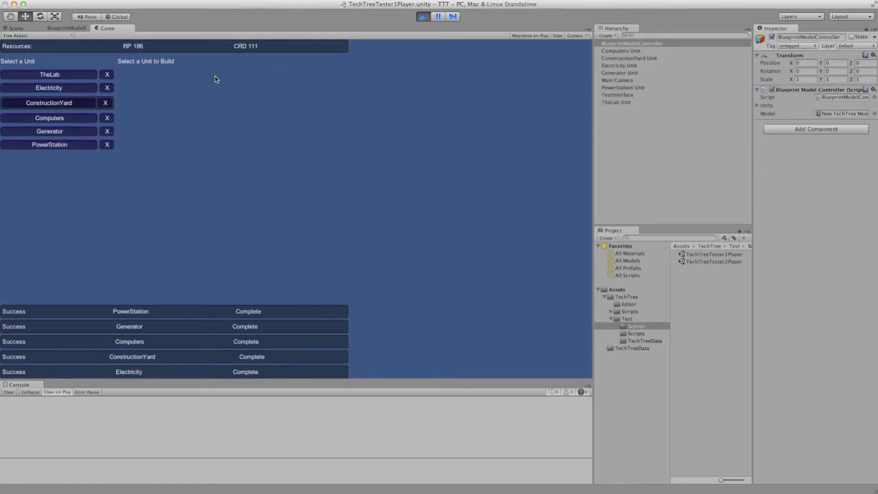
Queue four PowerEngineers from PowerStation, then stop the play test.
{"action": "left_click", "coordinate": [43, 146]}
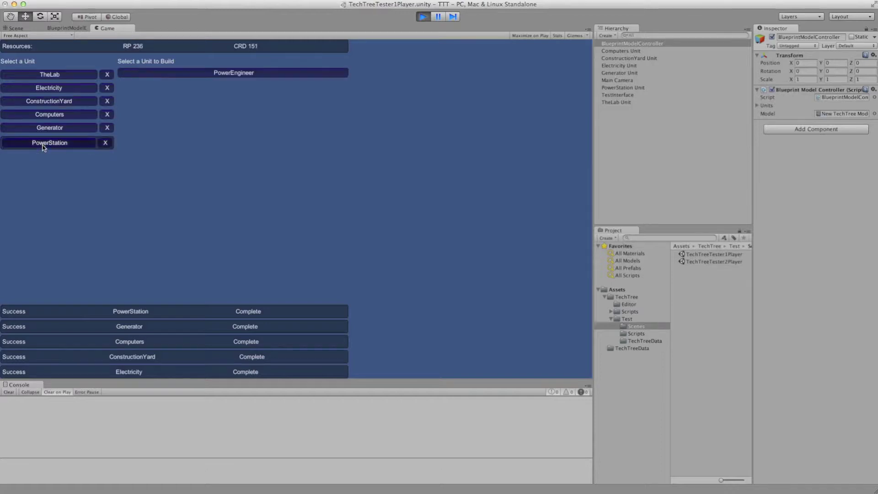
{"action": "left_click", "coordinate": [239, 75]}
{"action": "left_click", "coordinate": [239, 75]}
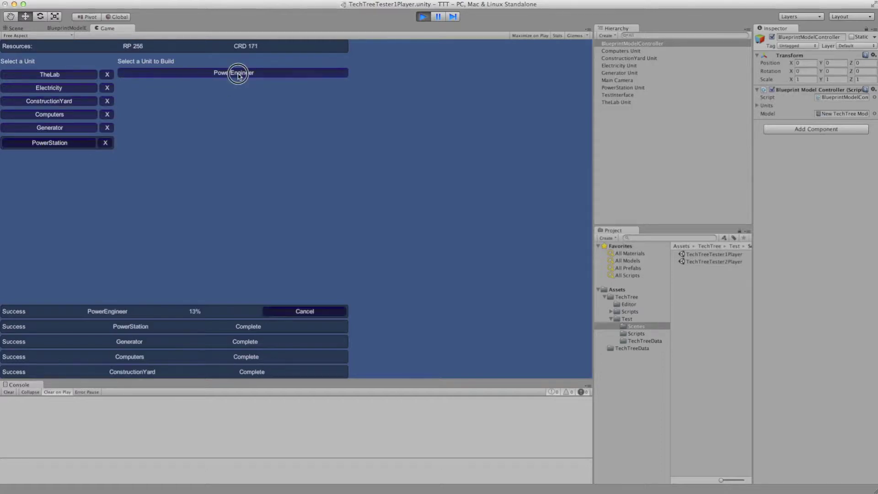
{"action": "left_click", "coordinate": [239, 75]}
{"action": "left_click", "coordinate": [239, 75]}
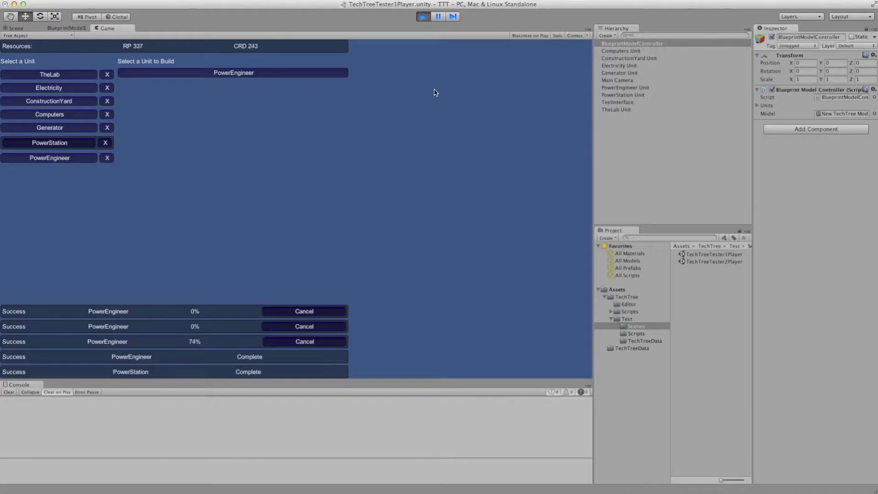
{"action": "left_click", "coordinate": [422, 21]}
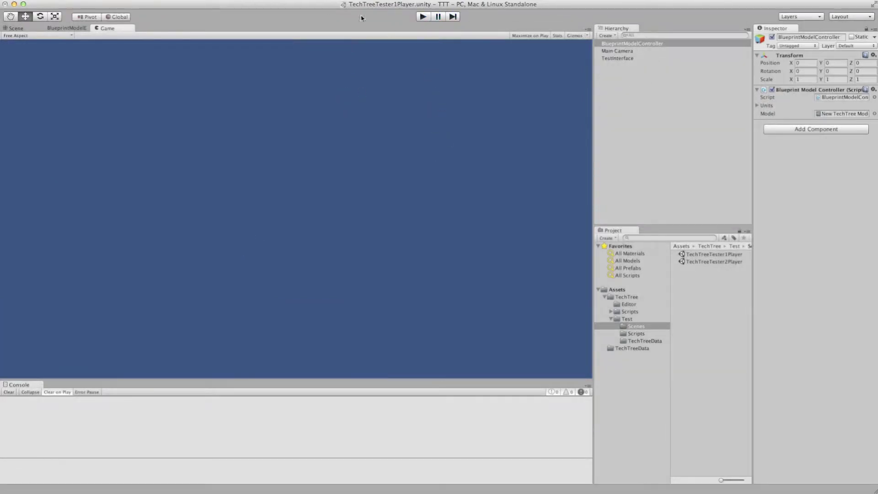
Change PowerStation's minimum build time from 0.01 to 2 and show cost charts in every node.
{"action": "left_click", "coordinate": [83, 30]}
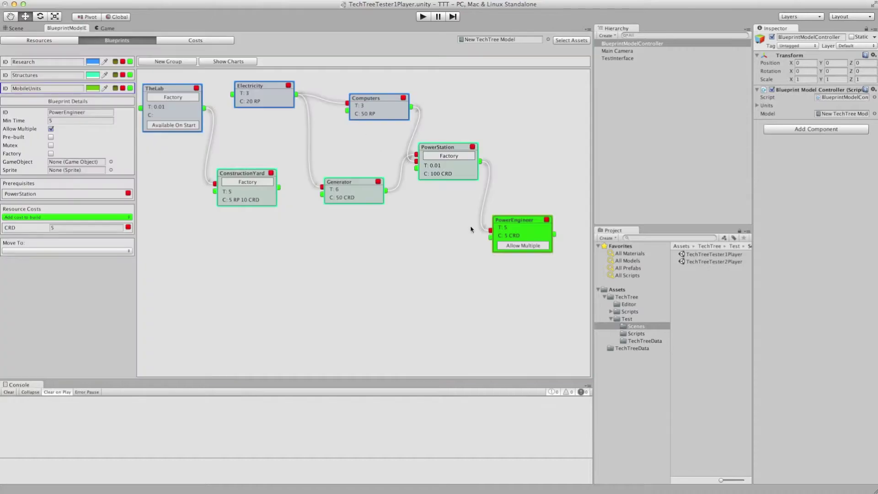
{"action": "left_click", "coordinate": [448, 177]}
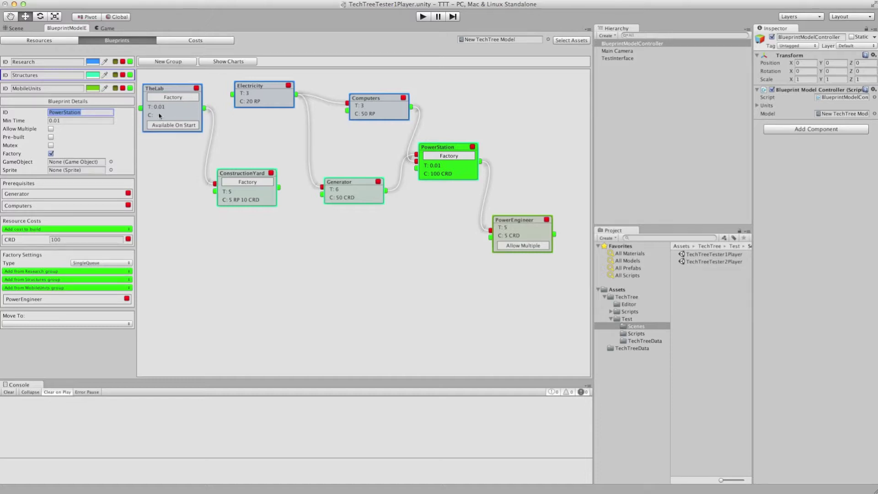
{"action": "left_click", "coordinate": [329, 246]}
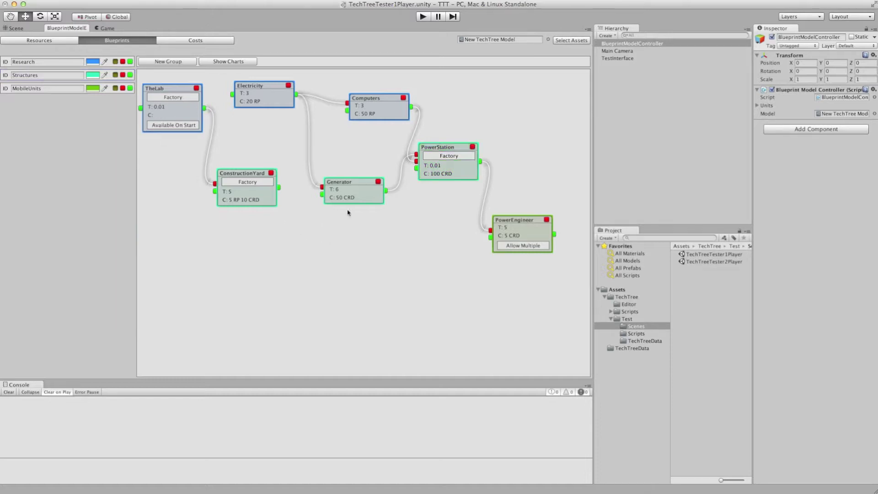
{"action": "left_click", "coordinate": [437, 172]}
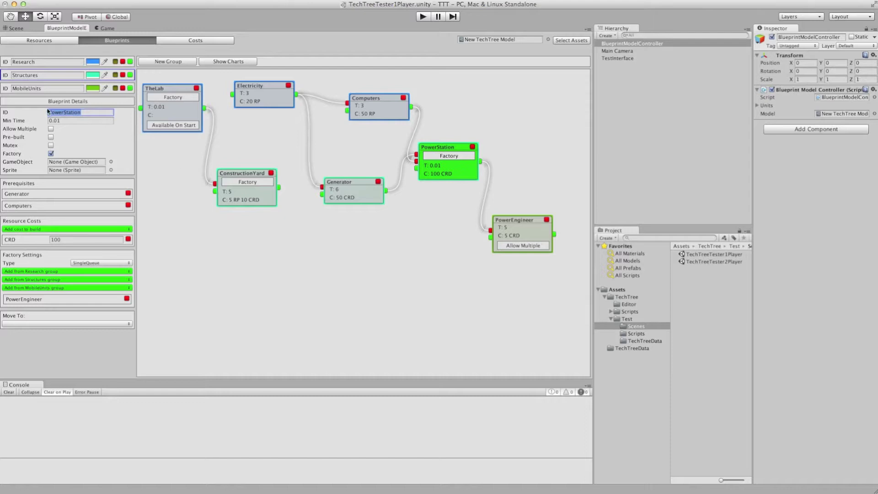
{"action": "left_click", "coordinate": [78, 120]}
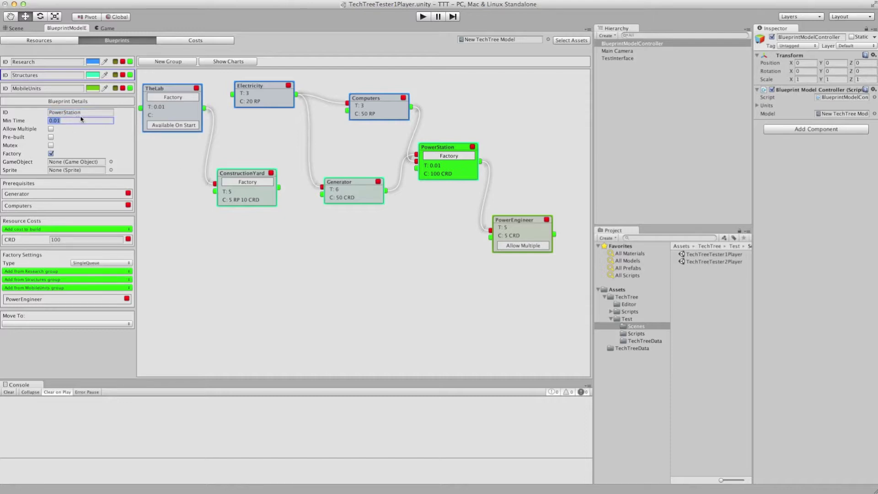
{"action": "type", "text": "2"}
{"action": "key", "text": "Return"}
{"action": "left_click", "coordinate": [228, 61]}
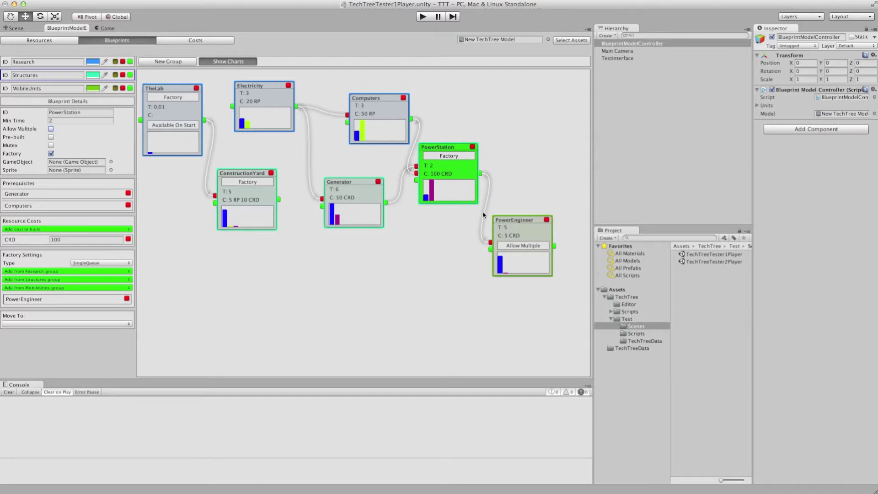
{"action": "left_click", "coordinate": [61, 42]}
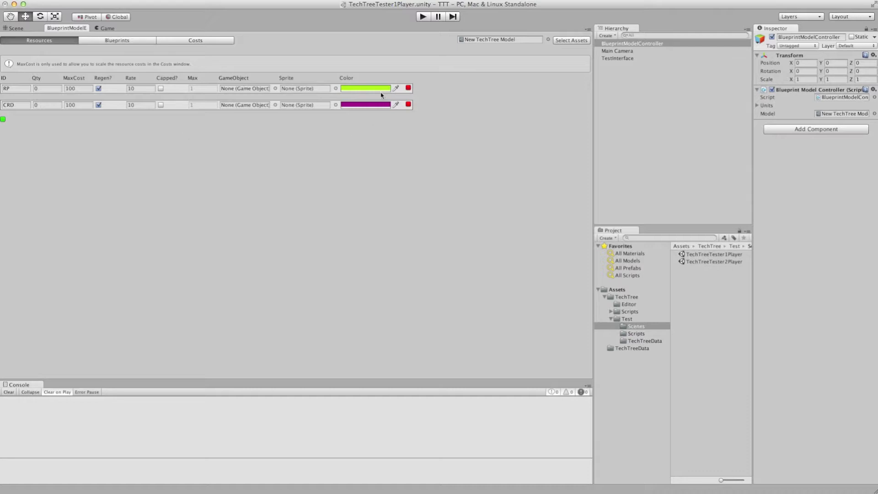
{"action": "left_click", "coordinate": [119, 42]}
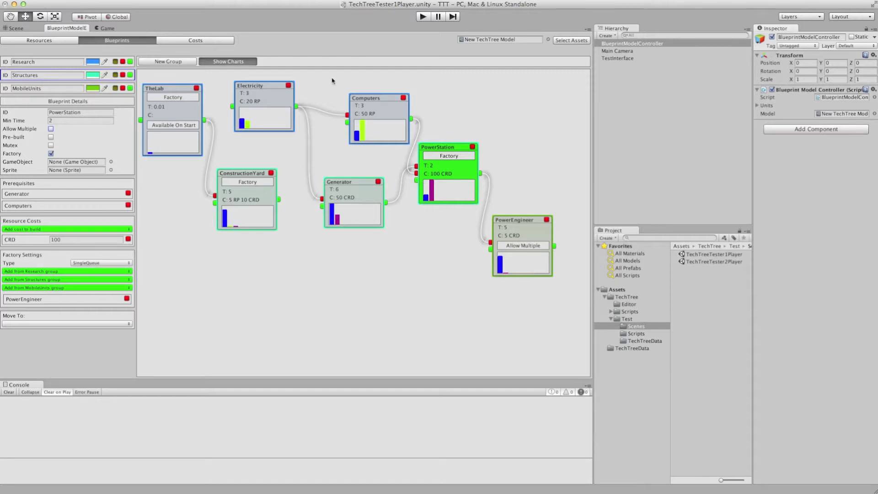
{"action": "left_click", "coordinate": [190, 42]}
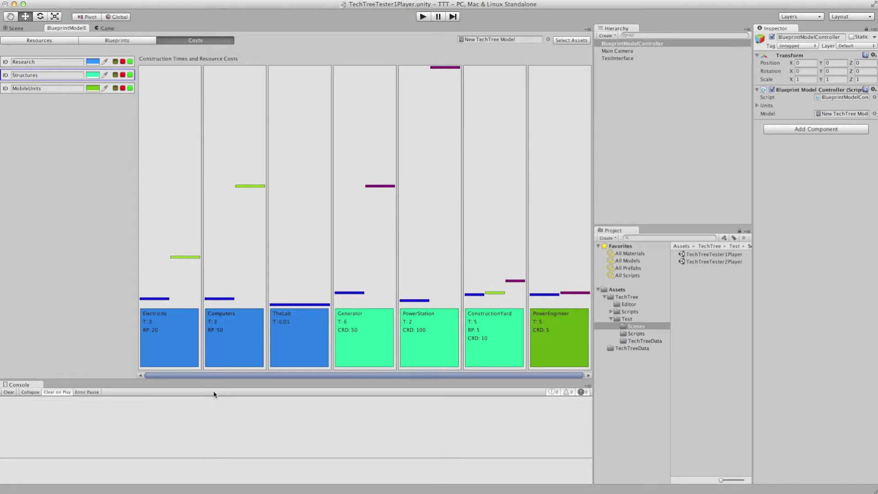
In the Costs chart, hide and re-show the Research, Structures and MobileUnits groups.
{"action": "left_click", "coordinate": [249, 378]}
{"action": "left_click_drag", "start_coordinate": [249, 378], "coordinate": [284, 379]}
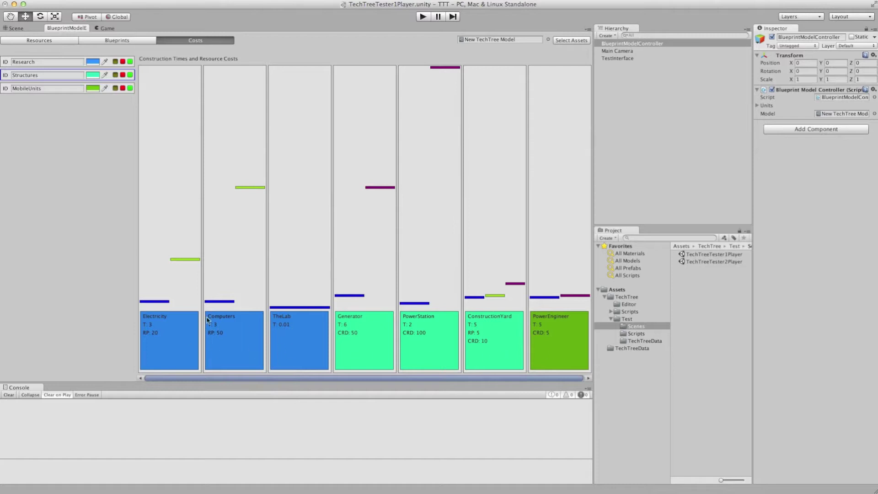
{"action": "left_click", "coordinate": [115, 62]}
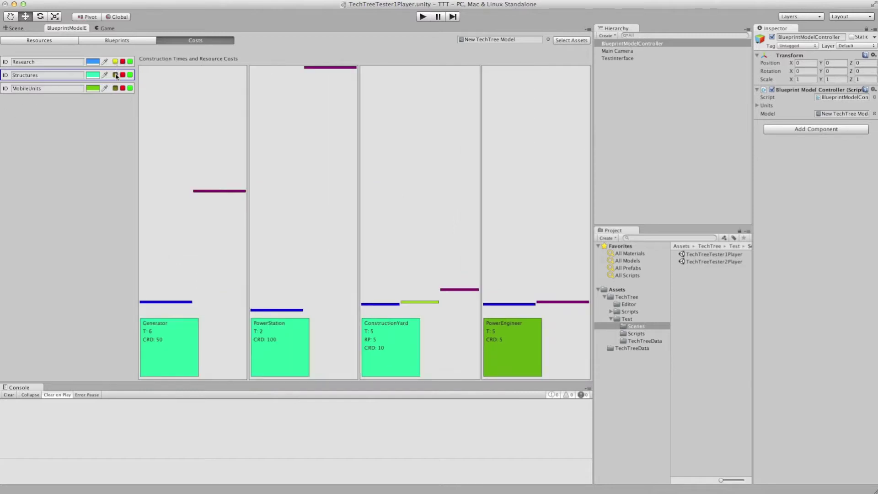
{"action": "left_click", "coordinate": [116, 75]}
{"action": "left_click", "coordinate": [116, 89]}
{"action": "left_click", "coordinate": [116, 88]}
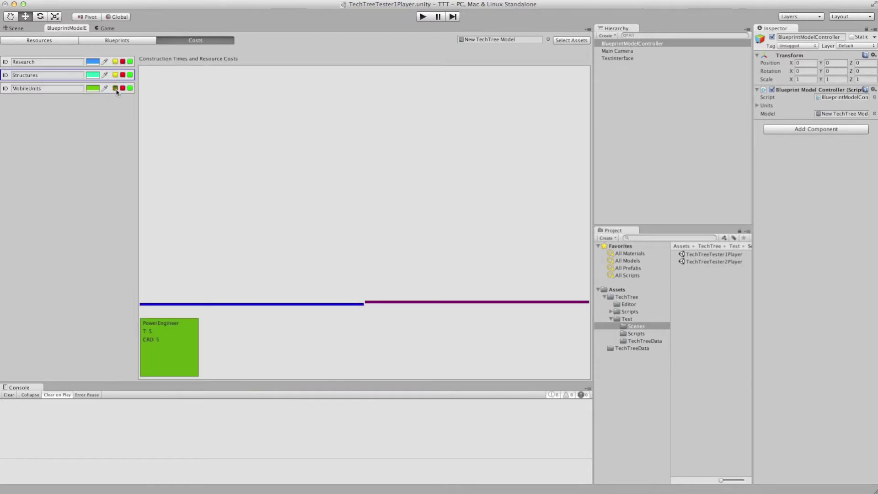
{"action": "left_click", "coordinate": [115, 75]}
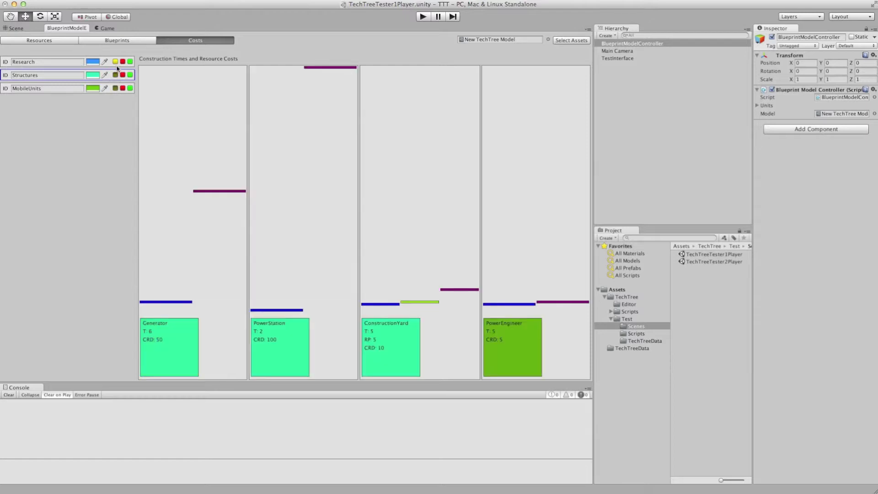
{"action": "left_click", "coordinate": [117, 62]}
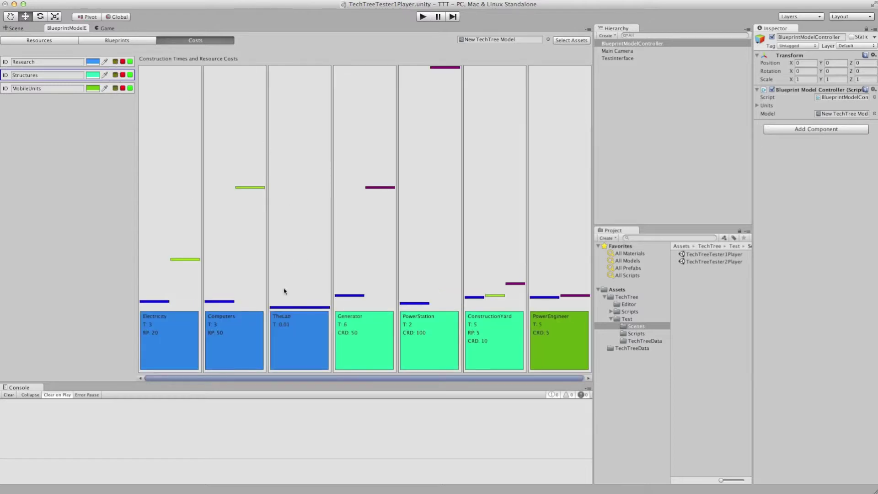
Set TheLab time 0, Generator time 14.8 and 48.4 CRD, PowerStation 95.6 CRD, ConstructionYard 12.5 RP and 30.5 CRD.
{"action": "left_click_drag", "start_coordinate": [296, 289], "coordinate": [299, 332]}
{"action": "left_click_drag", "start_coordinate": [350, 295], "coordinate": [349, 277]}
{"action": "left_click_drag", "start_coordinate": [384, 187], "coordinate": [385, 191]}
{"action": "left_click_drag", "start_coordinate": [448, 68], "coordinate": [448, 80]}
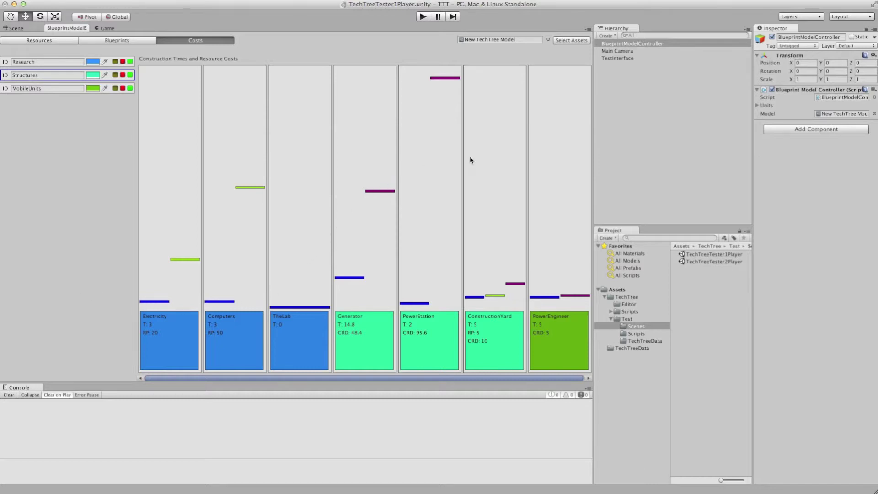
{"action": "left_click", "coordinate": [495, 278]}
{"action": "left_click", "coordinate": [515, 234]}
{"action": "left_click", "coordinate": [111, 42]}
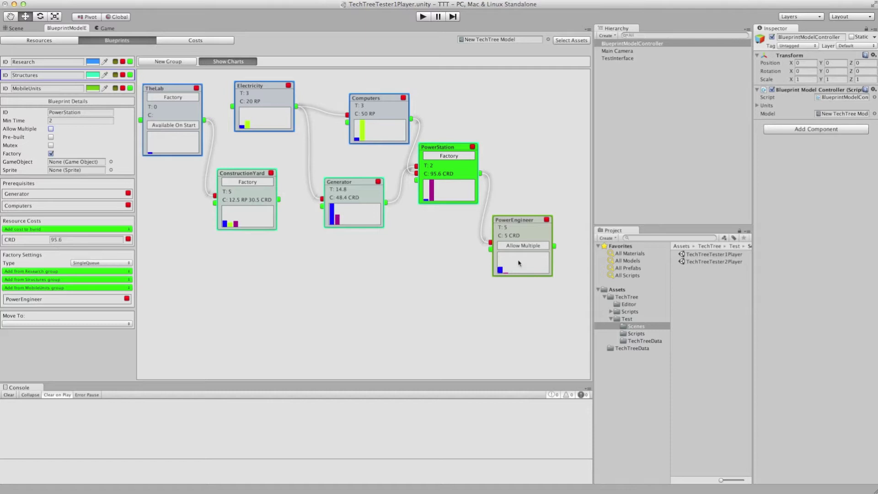
Create a PowerWorker blueprint linked after PowerStation with minimum time 1.
{"action": "left_click_drag", "start_coordinate": [526, 232], "coordinate": [532, 239]}
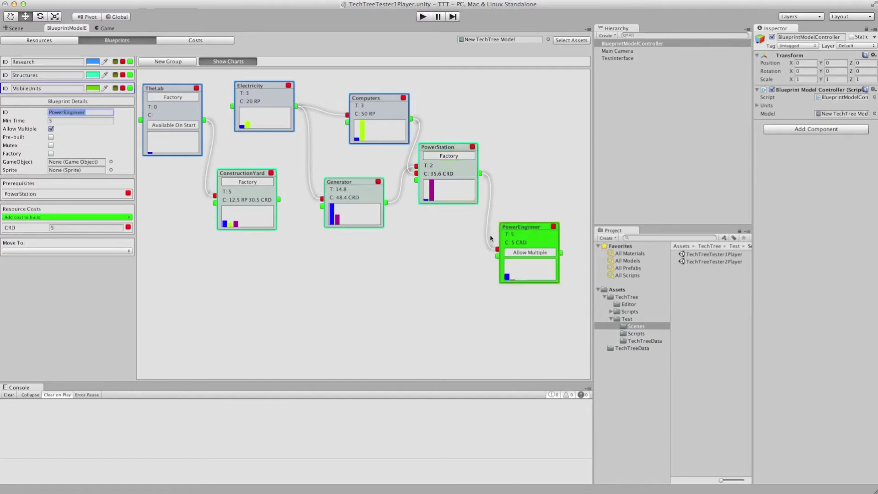
{"action": "left_click", "coordinate": [473, 172]}
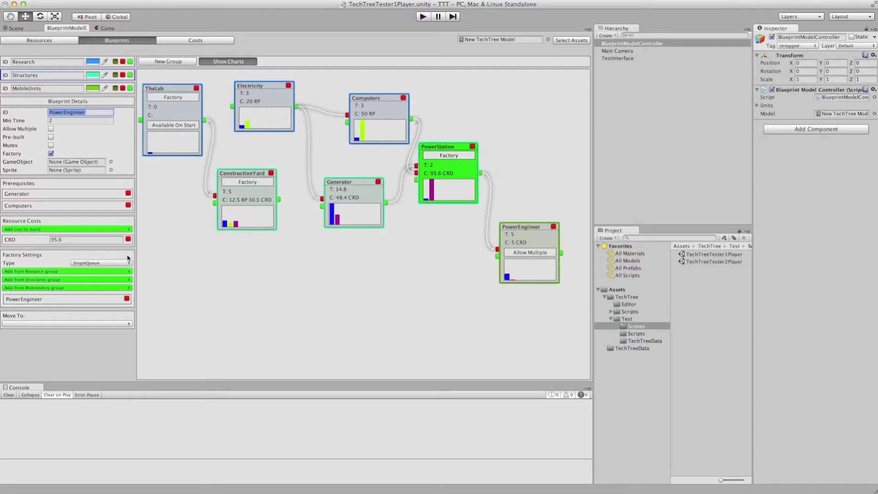
{"action": "left_click_drag", "start_coordinate": [486, 169], "coordinate": [510, 118]}
{"action": "left_click", "coordinate": [88, 112]}
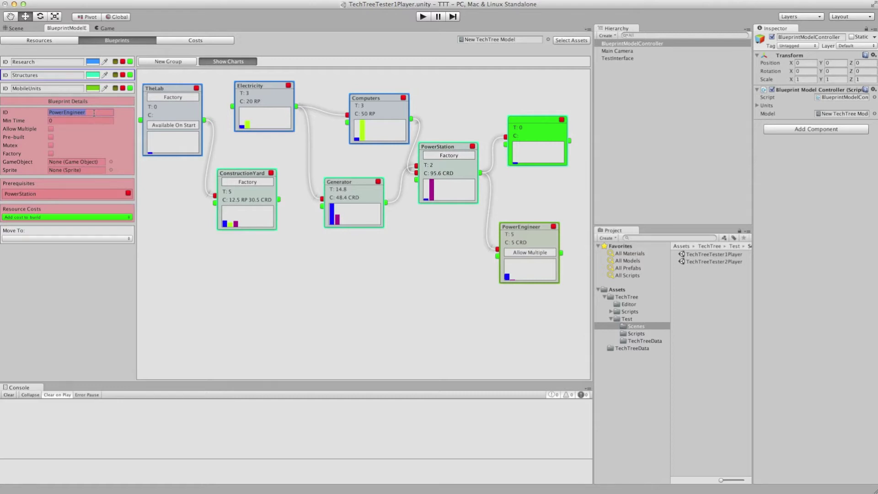
{"action": "type", "text": "PowerW"}
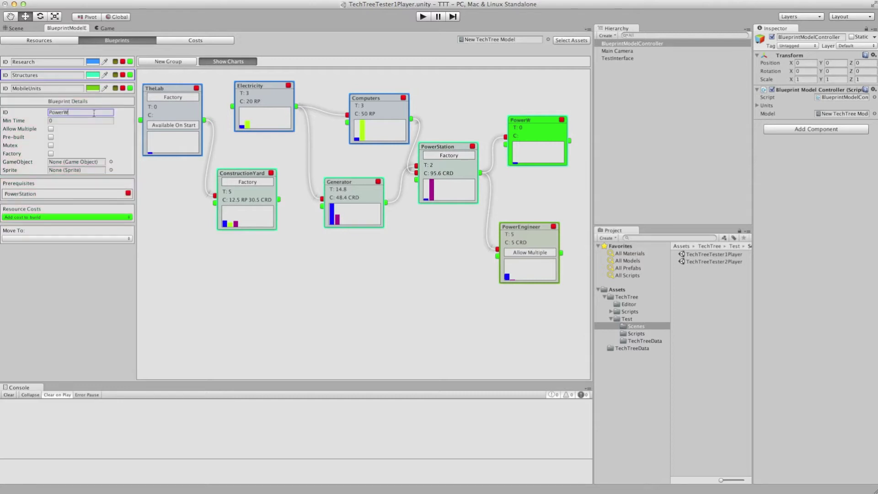
{"action": "type", "text": "orker"}
{"action": "key", "text": "Tab"}
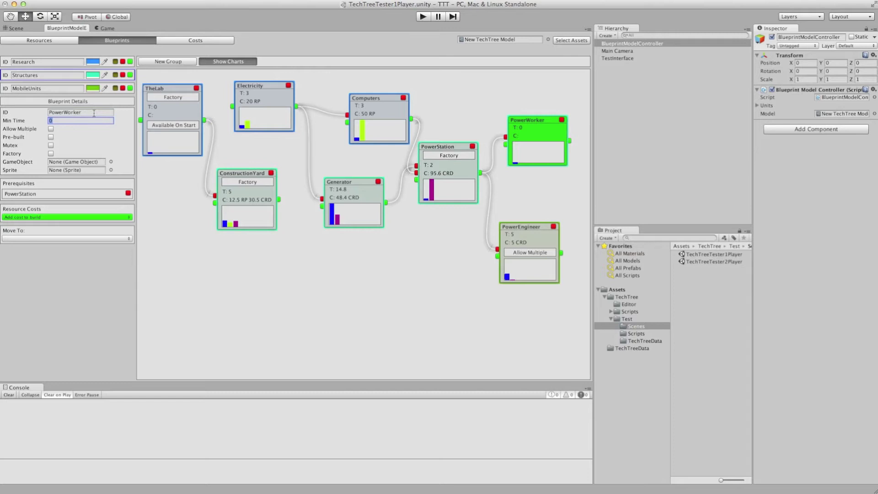
{"action": "type", "text": "1"}
Allow multiple PowerWorker builds, give it a 1 CRD cost, and move it into MobileUnits.
{"action": "left_click", "coordinate": [51, 129]}
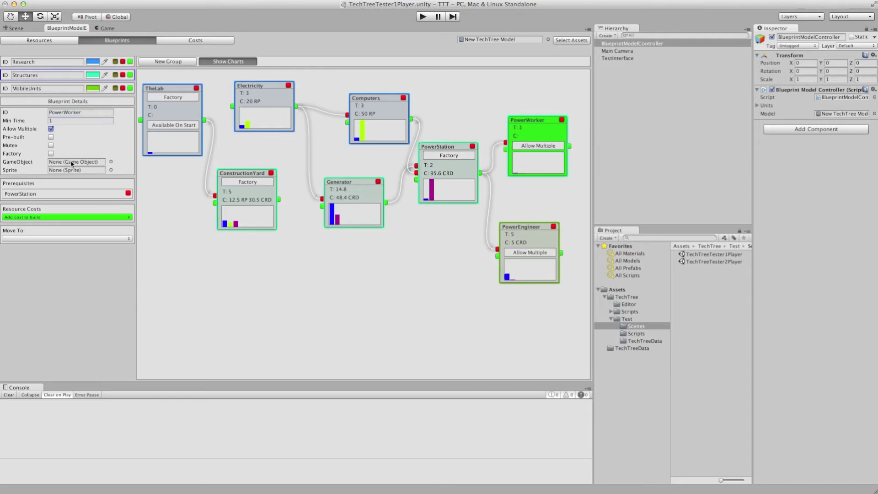
{"action": "left_click", "coordinate": [37, 217]}
{"action": "left_click", "coordinate": [21, 228]}
{"action": "left_click", "coordinate": [57, 228]}
{"action": "type", "text": "1"}
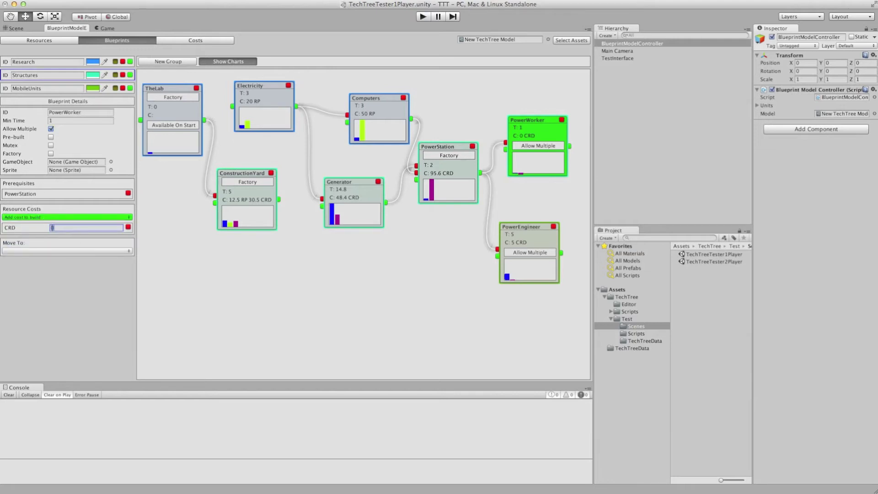
{"action": "key", "text": "Tab"}
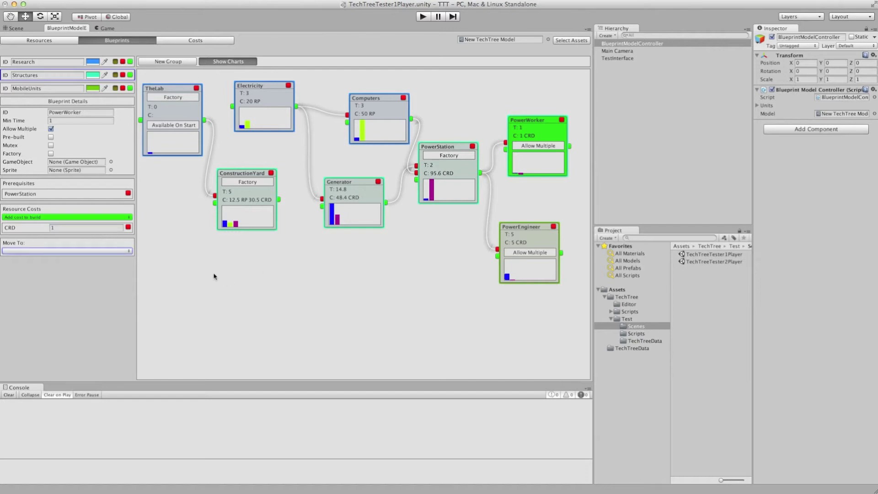
{"action": "left_click", "coordinate": [101, 252]}
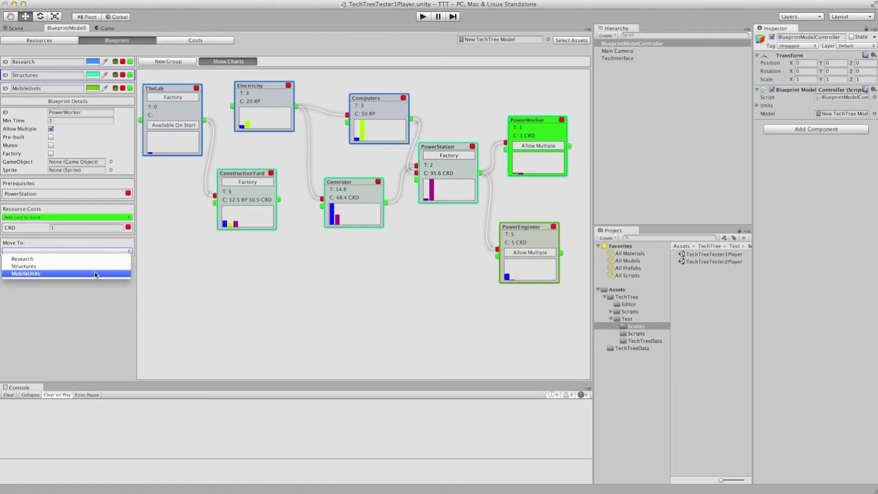
{"action": "left_click", "coordinate": [95, 274]}
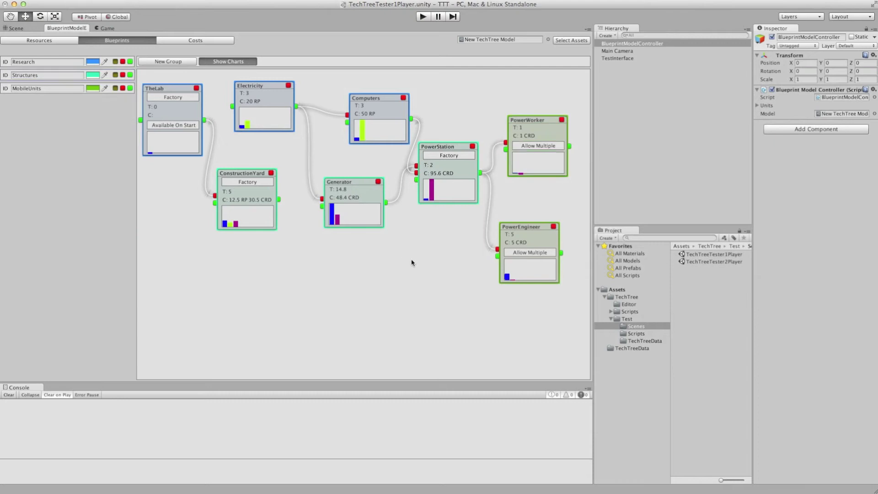
{"action": "left_click_drag", "start_coordinate": [526, 235], "coordinate": [539, 225]}
Add PowerEngineer and PowerWorker to PowerStation's MobileUnits build list and tick Mutex.
{"action": "left_click_drag", "start_coordinate": [543, 140], "coordinate": [543, 134]}
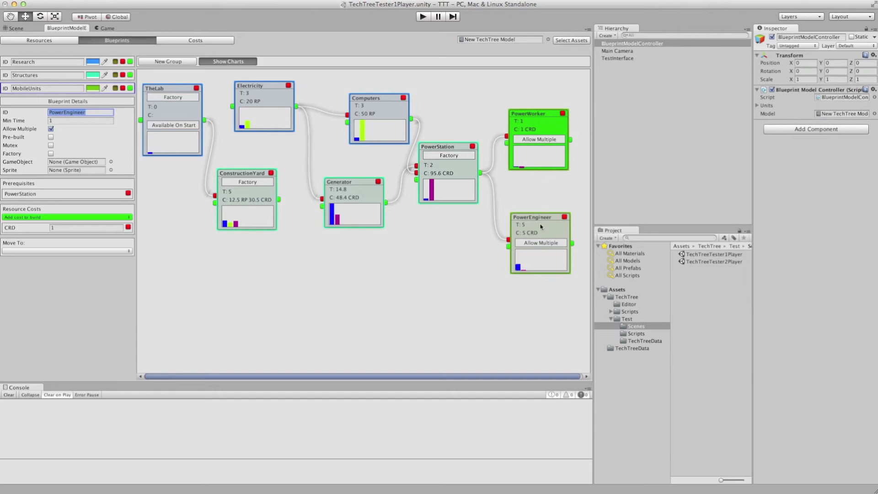
{"action": "left_click_drag", "start_coordinate": [543, 225], "coordinate": [550, 221]}
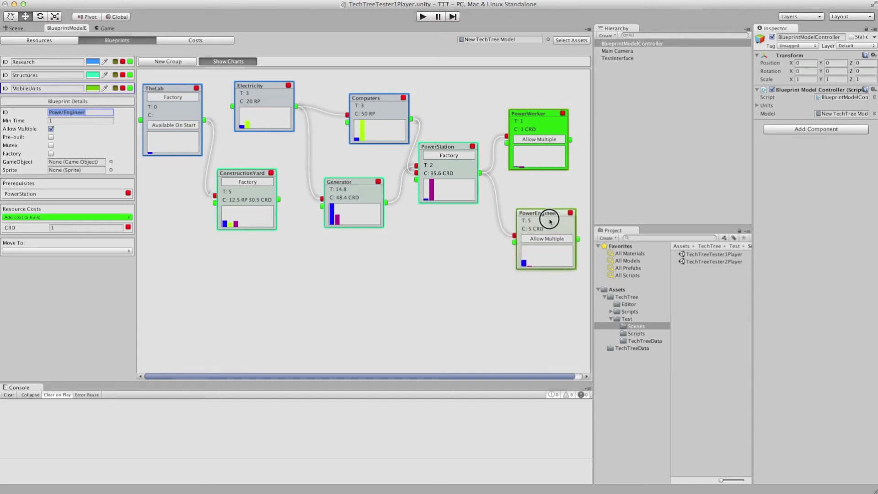
{"action": "left_click", "coordinate": [467, 172]}
{"action": "left_click_drag", "start_coordinate": [465, 169], "coordinate": [473, 174]}
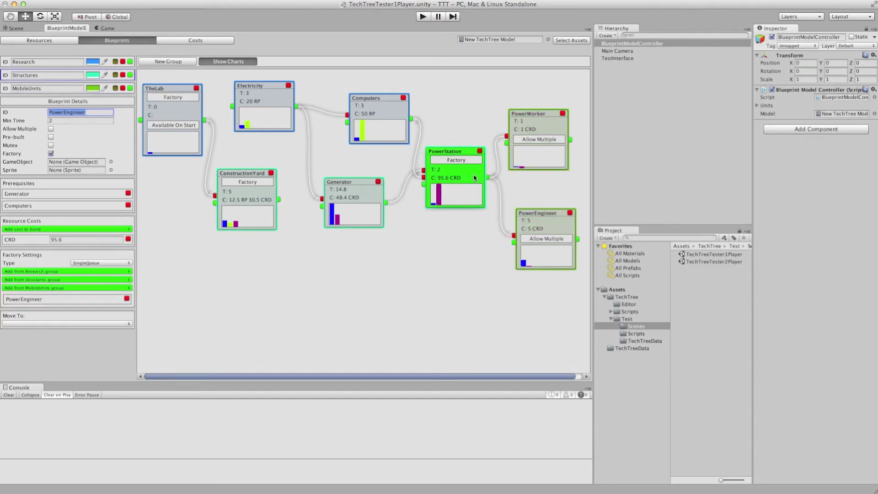
{"action": "left_click", "coordinate": [40, 288]}
{"action": "left_click", "coordinate": [29, 302]}
{"action": "left_click", "coordinate": [41, 288]}
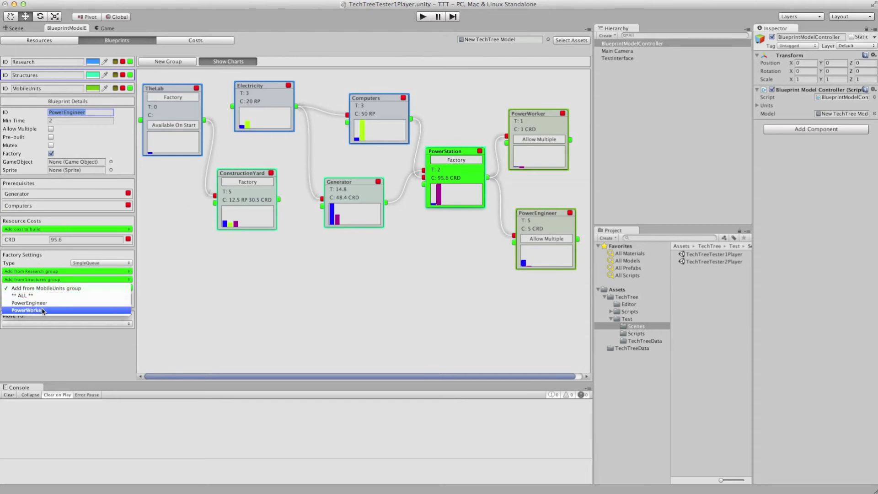
{"action": "left_click", "coordinate": [42, 308]}
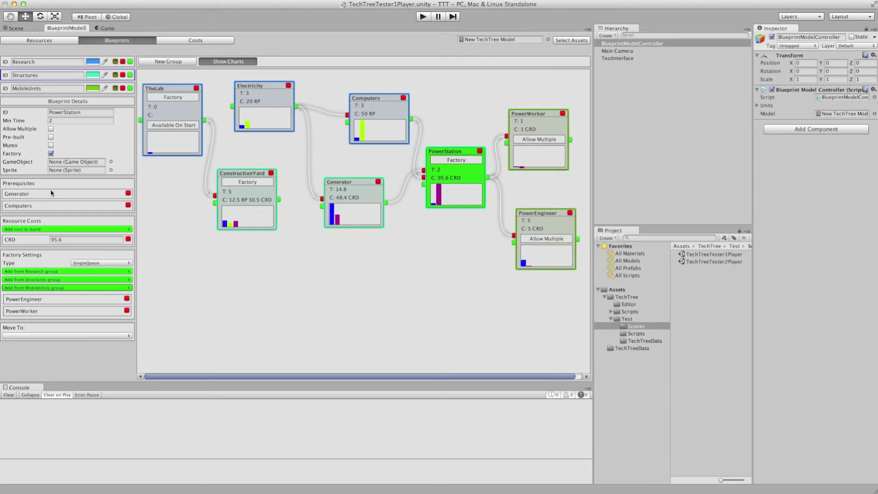
{"action": "left_click", "coordinate": [51, 145]}
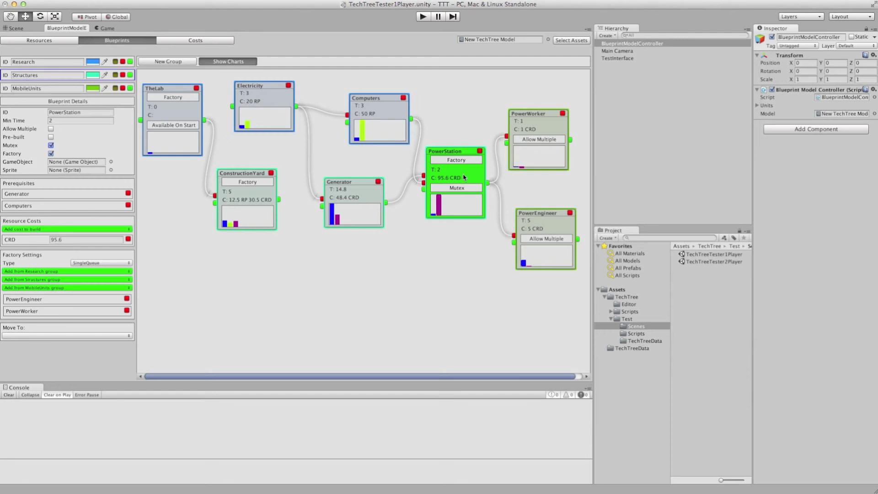
{"action": "left_click_drag", "start_coordinate": [541, 129], "coordinate": [548, 114]}
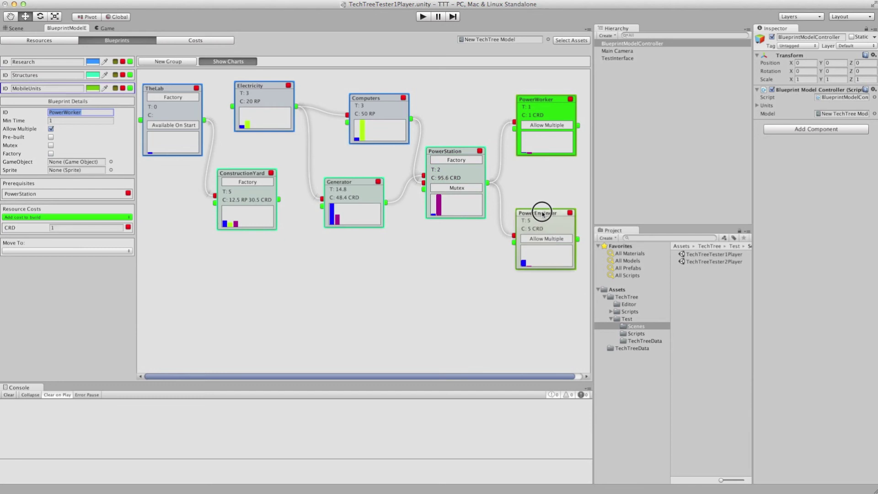
{"action": "left_click", "coordinate": [542, 214]}
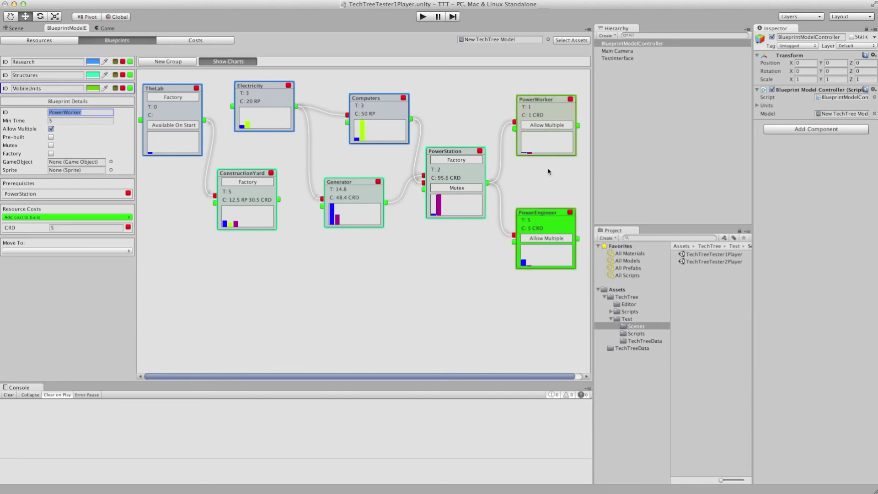
{"action": "left_click", "coordinate": [406, 297]}
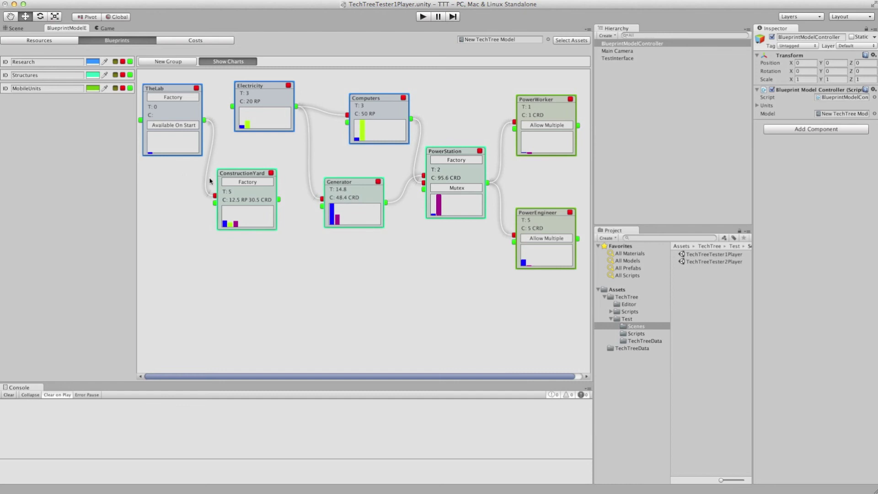